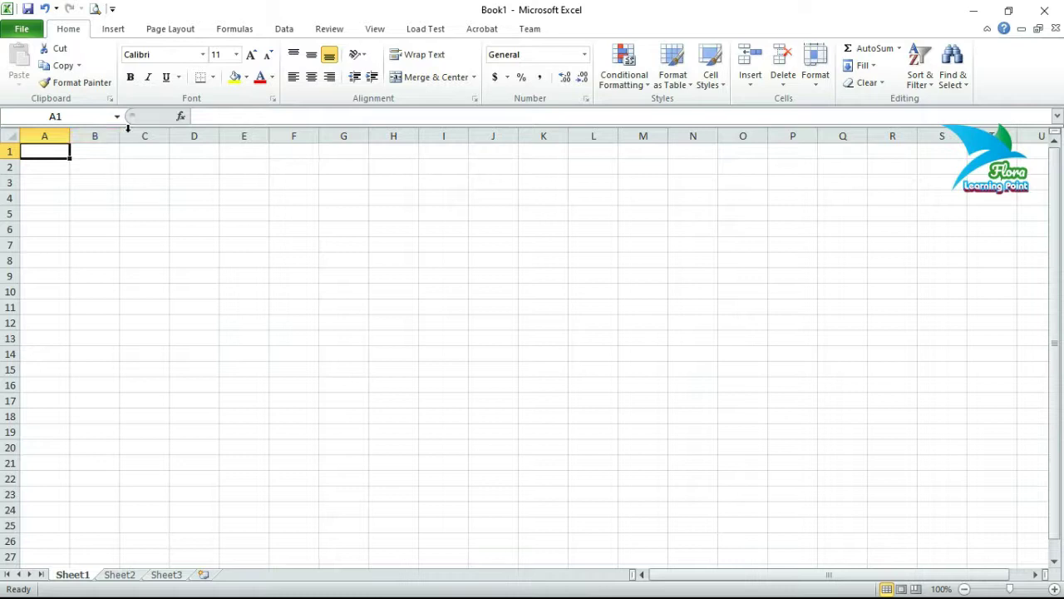
# Step: Draw a straight line from B3 to D14
pyautogui.click(114, 32)
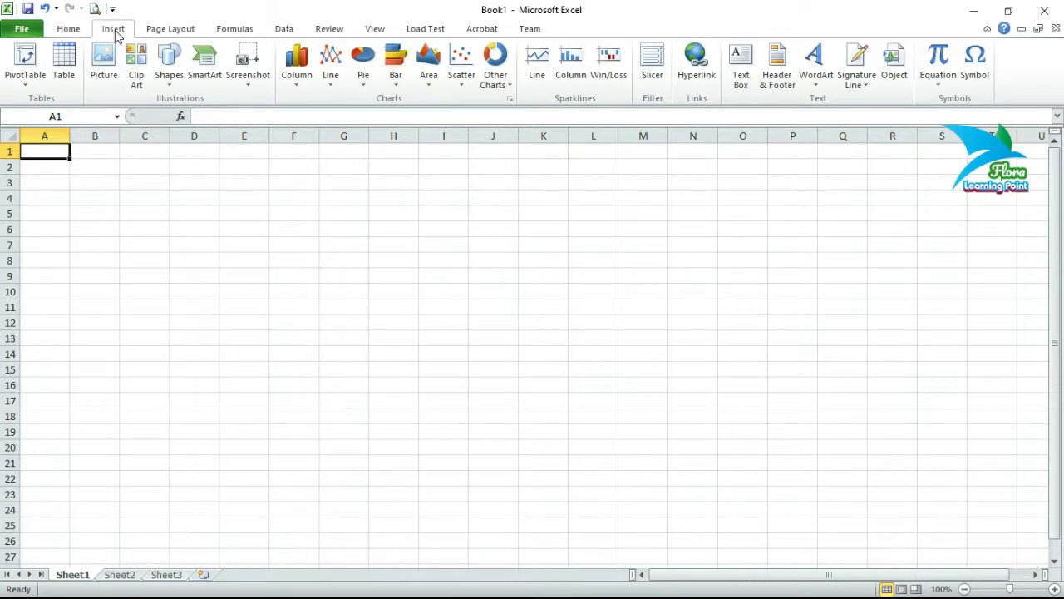
pyautogui.click(170, 84)
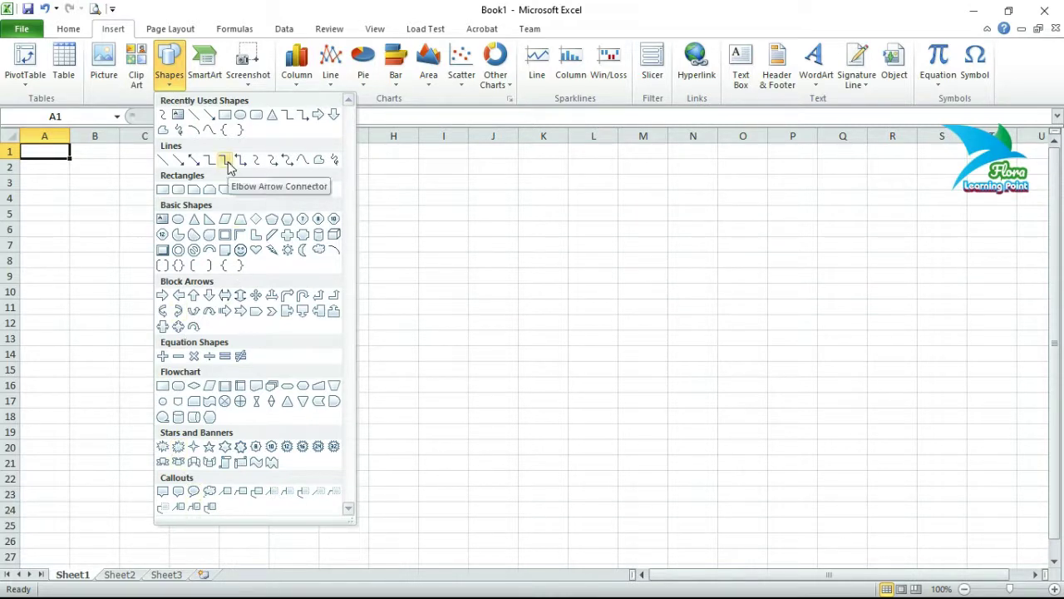
pyautogui.click(166, 160)
pyautogui.moveTo(98, 185); pyautogui.dragTo(196, 354)
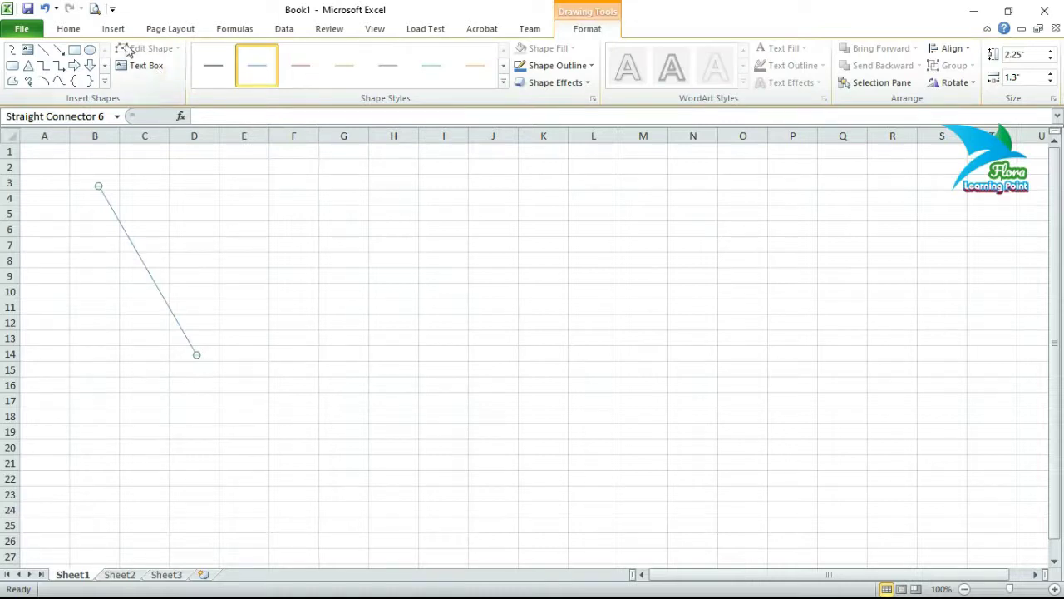
# Step: Draw a curved connector from F5 down to I15
pyautogui.click(67, 30)
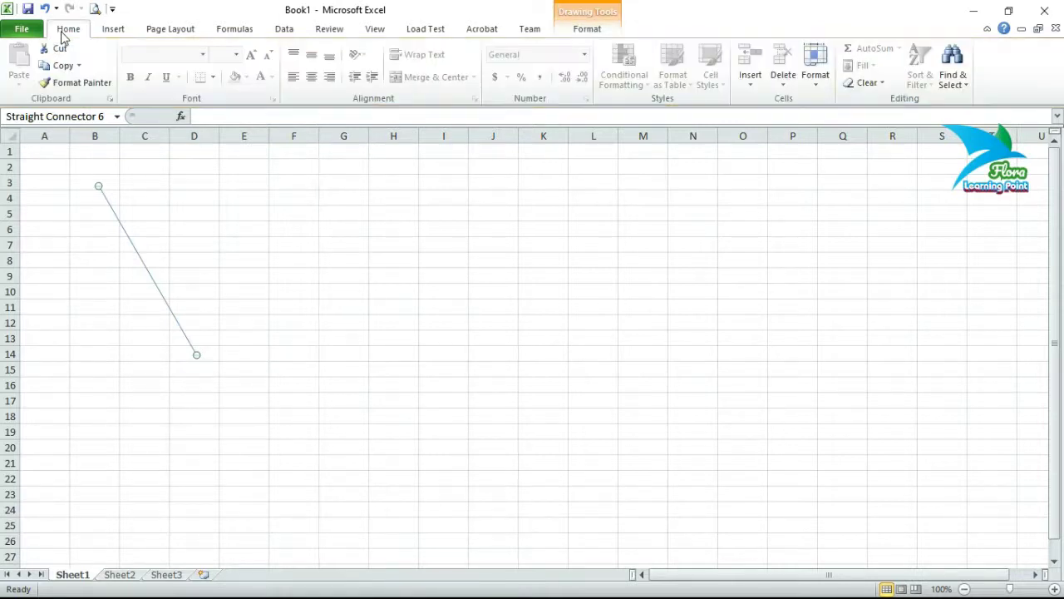
pyautogui.click(111, 30)
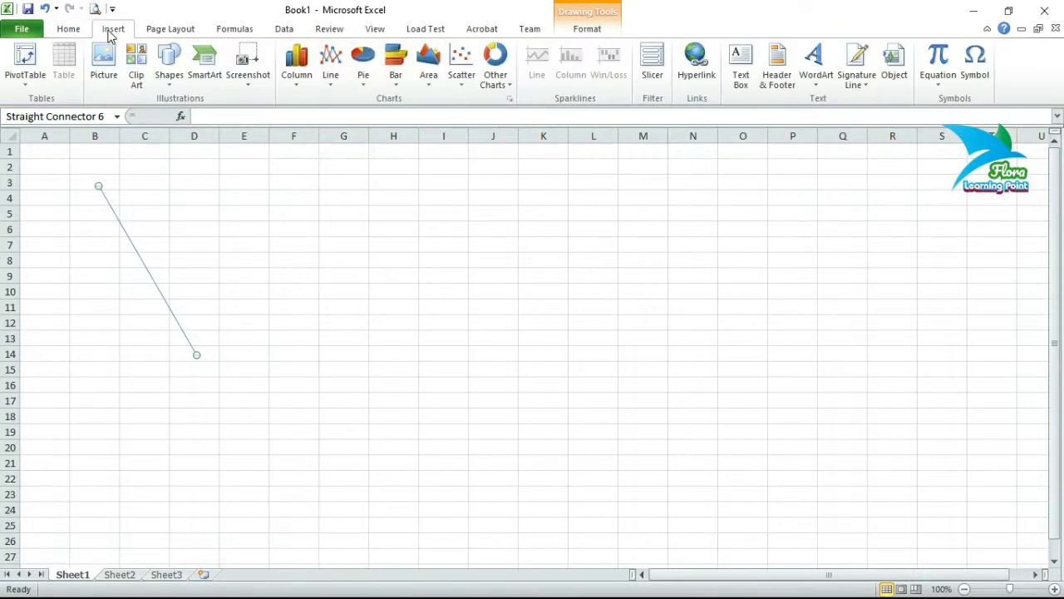
pyautogui.click(258, 210)
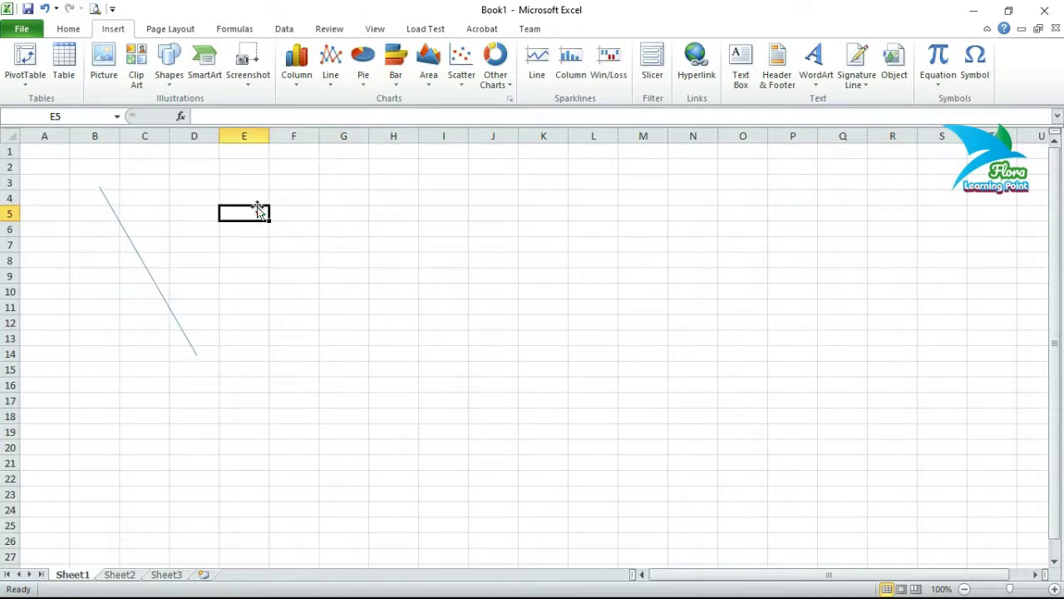
pyautogui.click(169, 73)
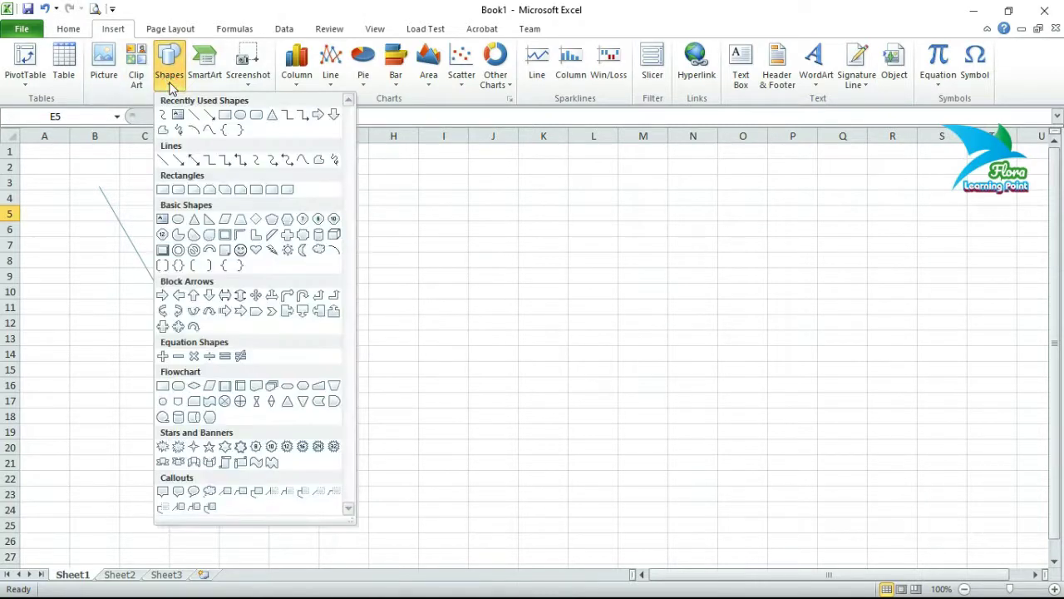
pyautogui.click(258, 161)
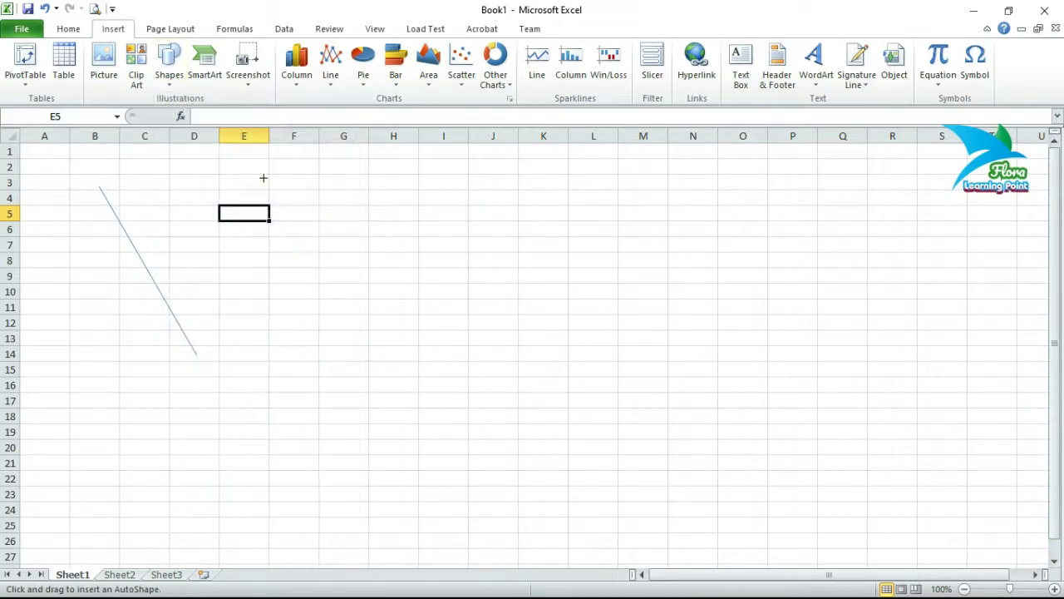
pyautogui.moveTo(292, 217)
pyautogui.mouseDown()
pyautogui.moveTo(458, 387)
pyautogui.moveTo(448, 372)
pyautogui.mouseUp()
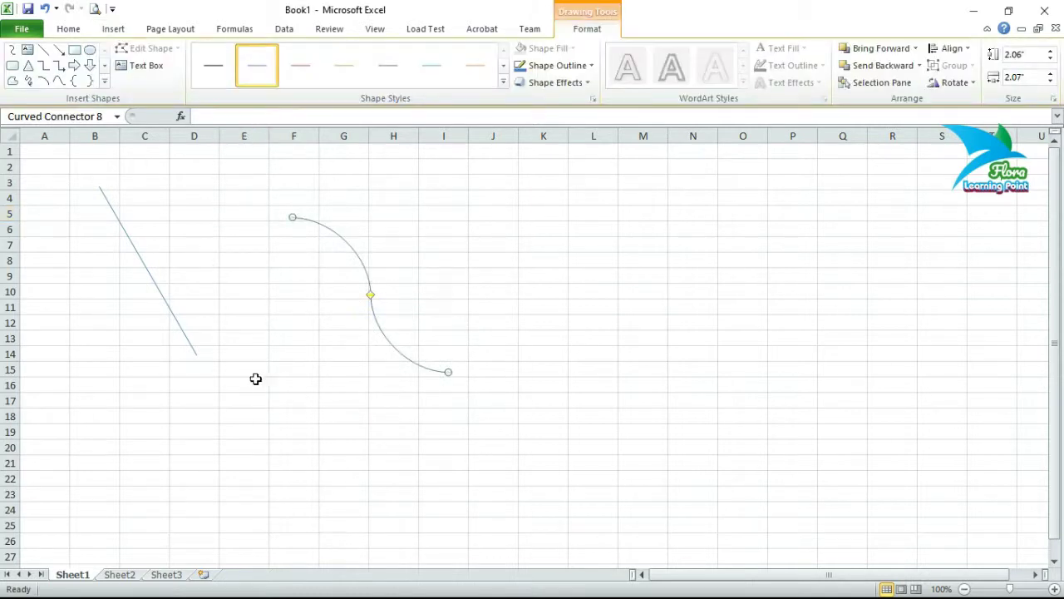
# Step: Pull the line's end back to D13; move the curve's start to F4 and its bend to row 13
pyautogui.click(150, 273)
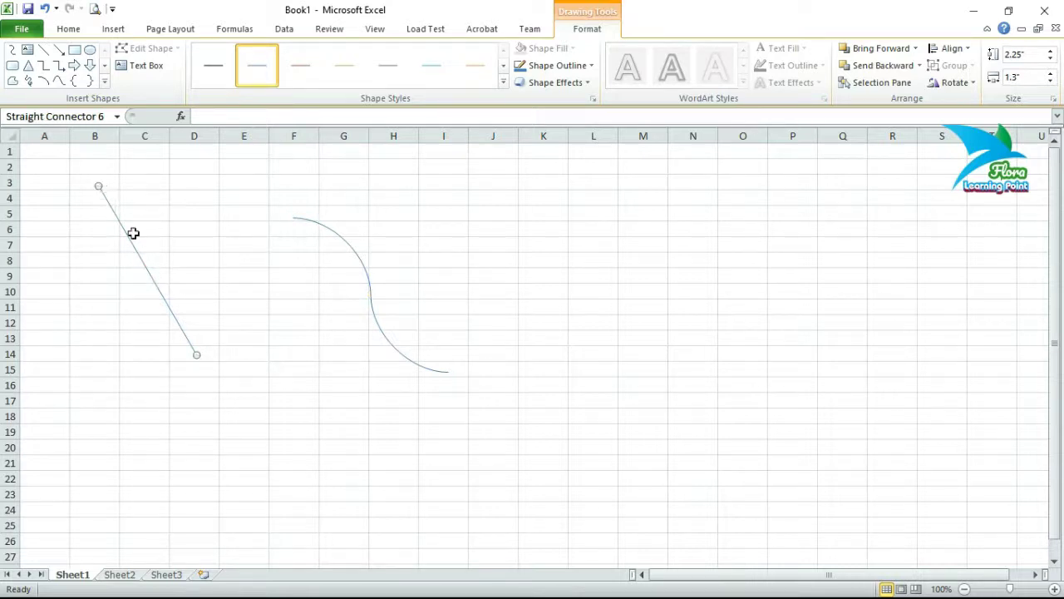
pyautogui.moveTo(197, 354); pyautogui.dragTo(178, 342)
pyautogui.click(354, 254)
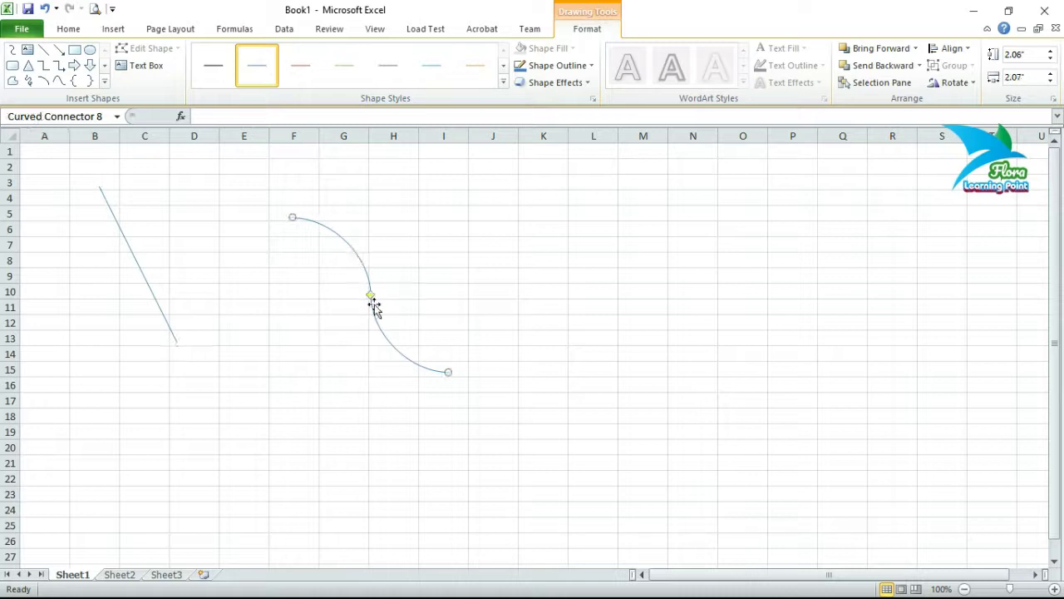
pyautogui.moveTo(291, 218); pyautogui.dragTo(197, 301)
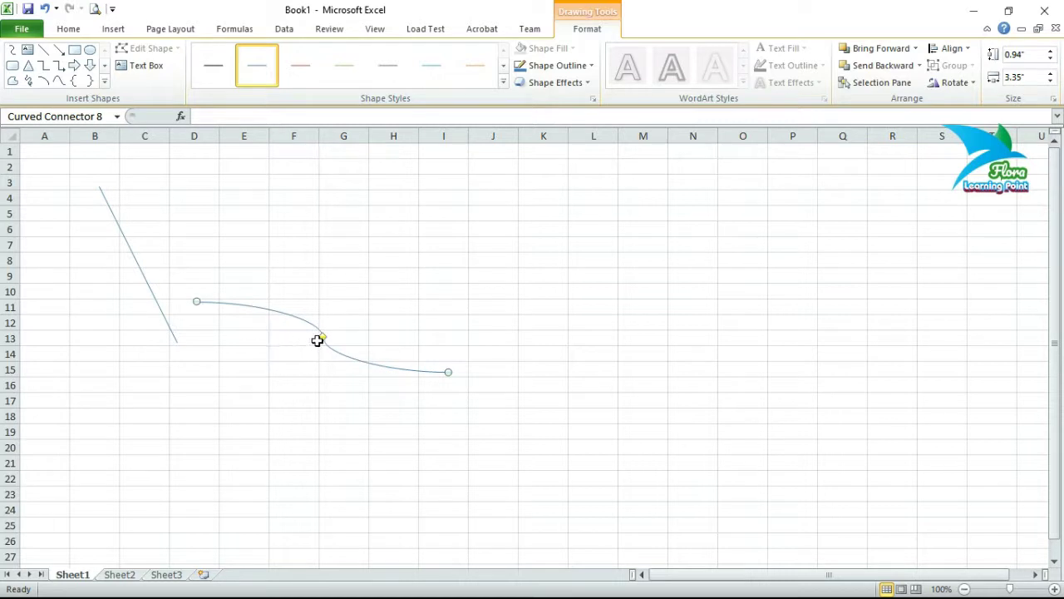
pyautogui.moveTo(323, 339); pyautogui.dragTo(363, 269)
pyautogui.moveTo(196, 301); pyautogui.dragTo(308, 200)
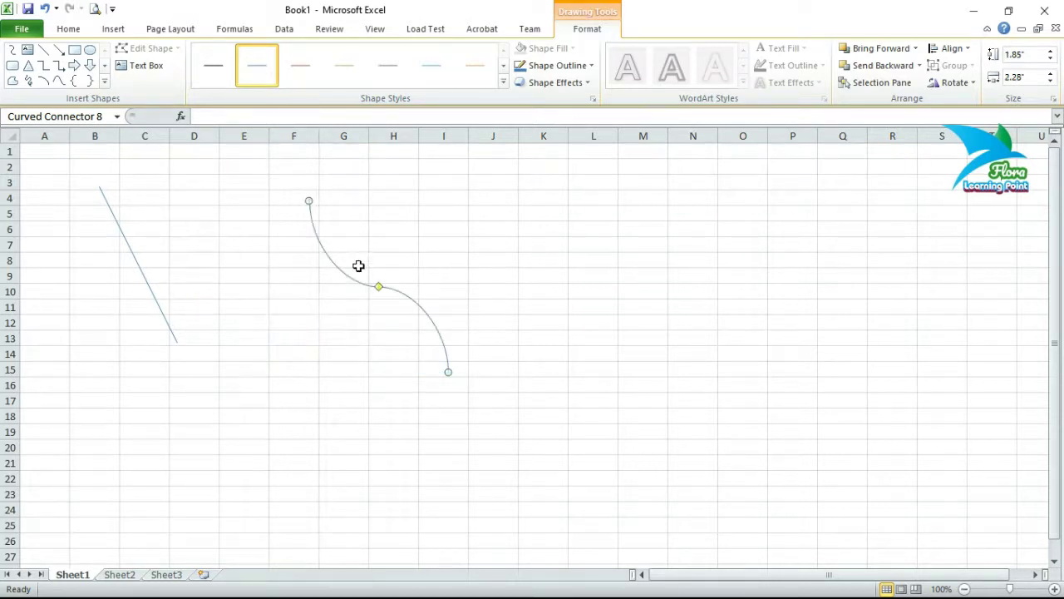
pyautogui.moveTo(379, 288); pyautogui.dragTo(278, 346)
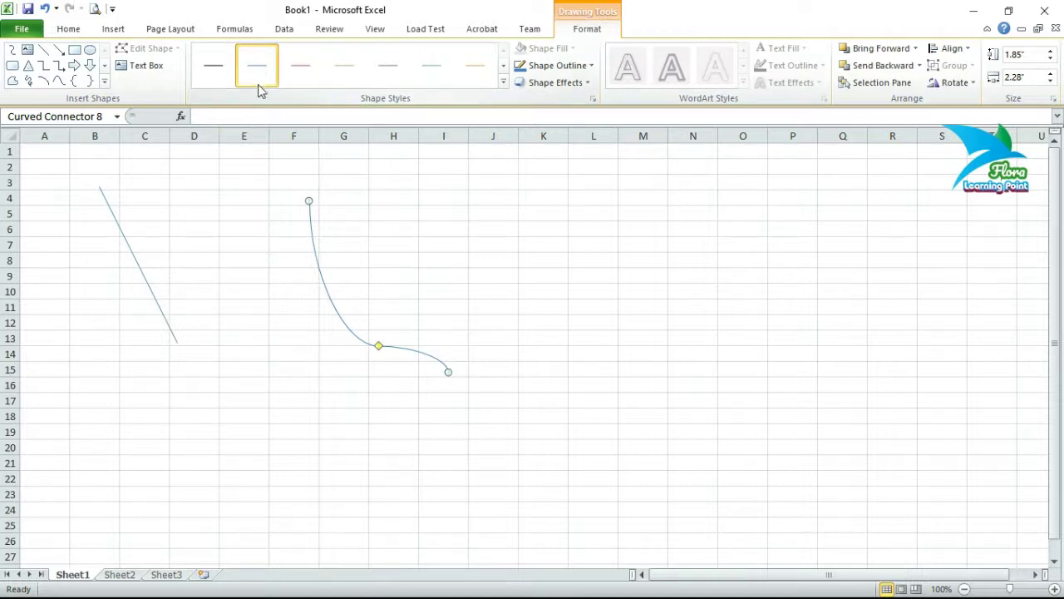
# Step: Apply a thick red shape style to the curved connector
pyautogui.click(306, 71)
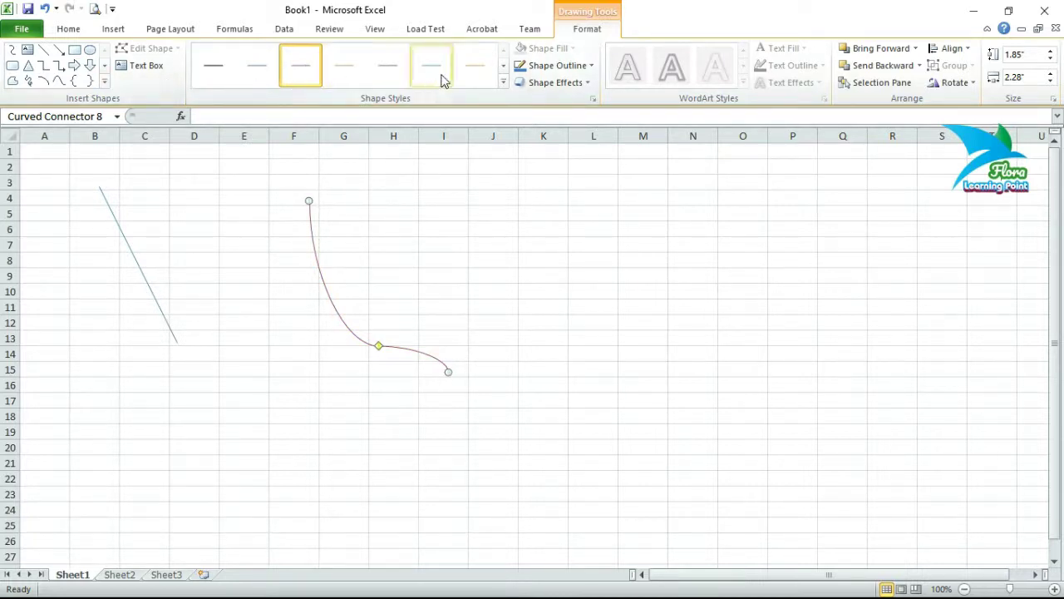
pyautogui.click(475, 75)
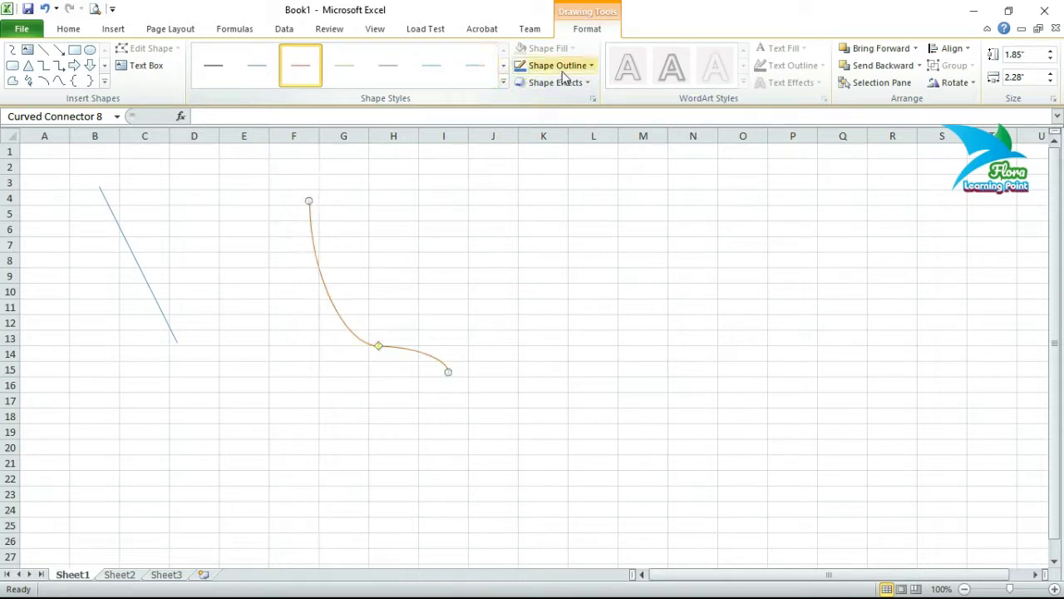
pyautogui.click(503, 81)
pyautogui.click(301, 153)
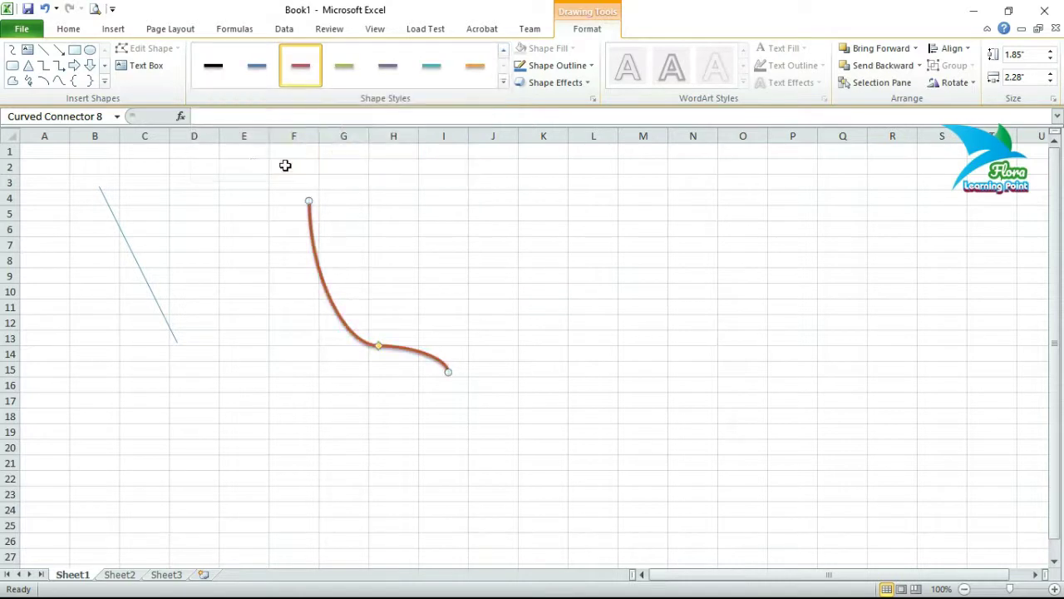
# Step: Apply a thick black shape style to the straight line
pyautogui.click(140, 263)
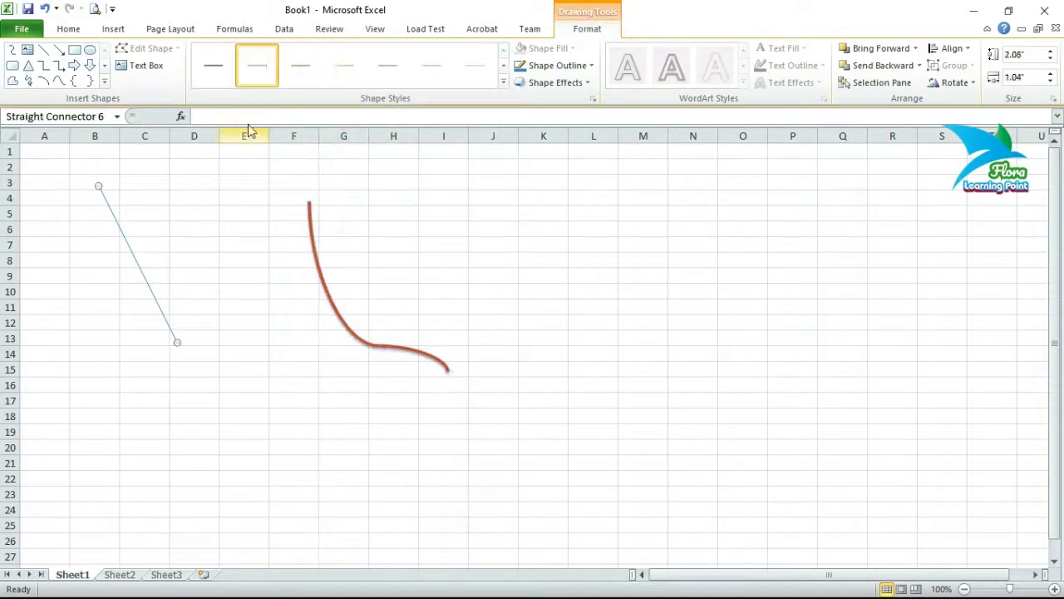
pyautogui.click(503, 82)
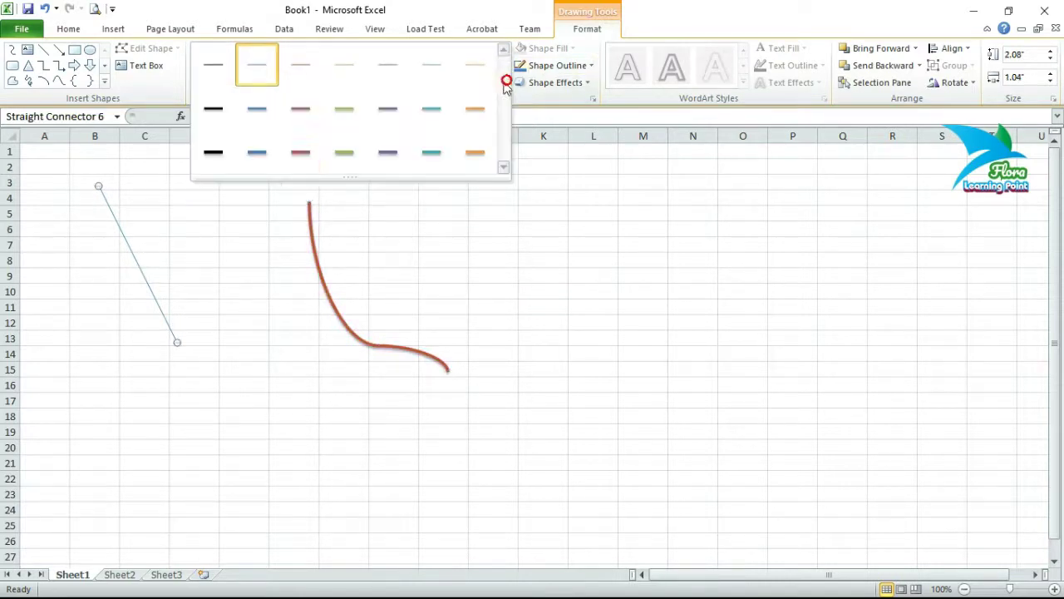
pyautogui.click(218, 155)
pyautogui.click(706, 274)
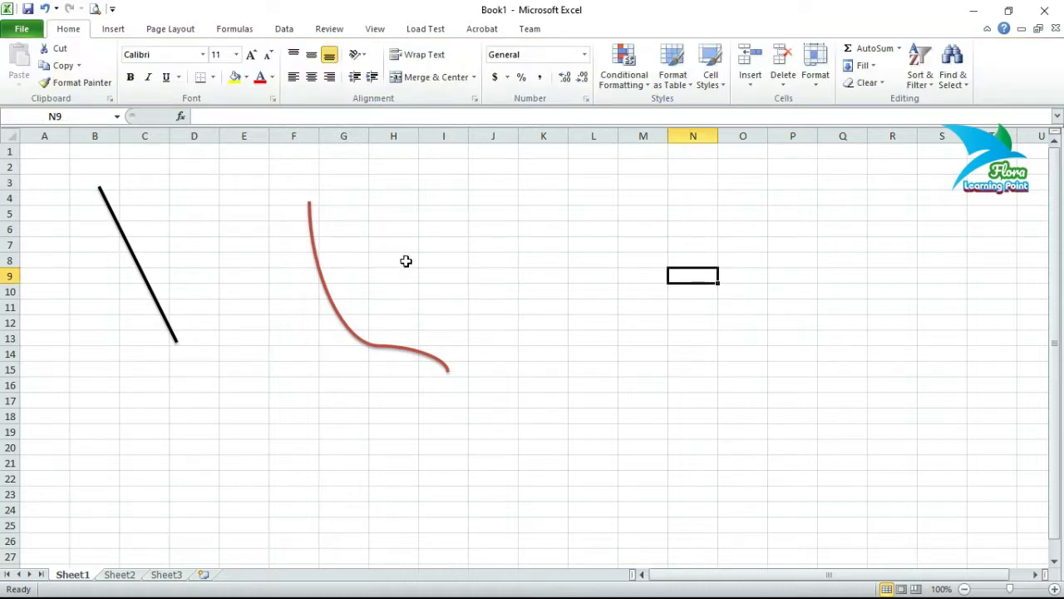
# Step: Draw a rectangle from J4 to P13
pyautogui.click(112, 30)
pyautogui.click(172, 89)
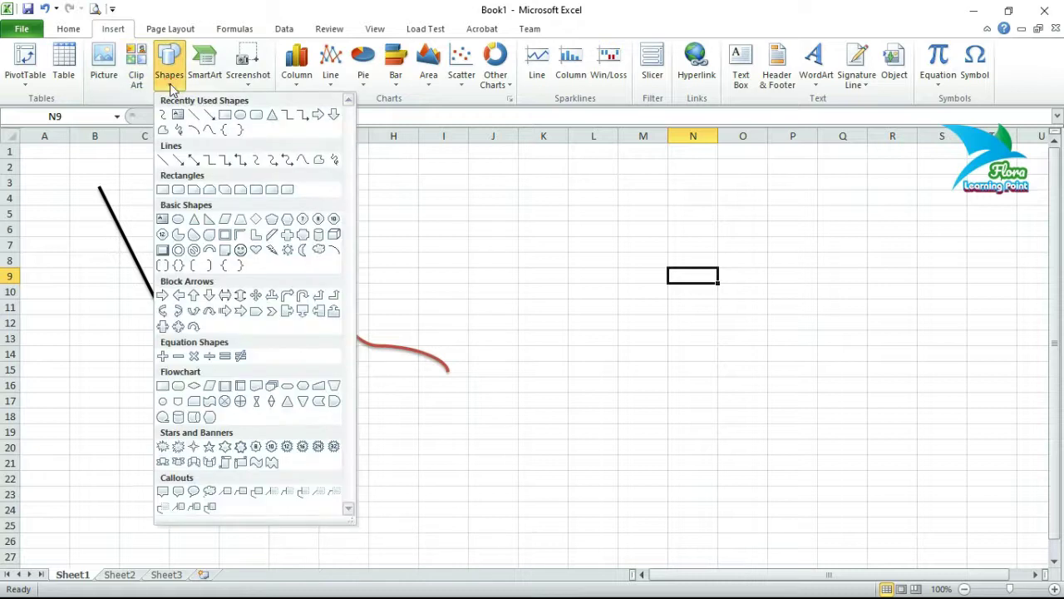
pyautogui.click(165, 194)
pyautogui.moveTo(496, 199); pyautogui.dragTo(799, 326)
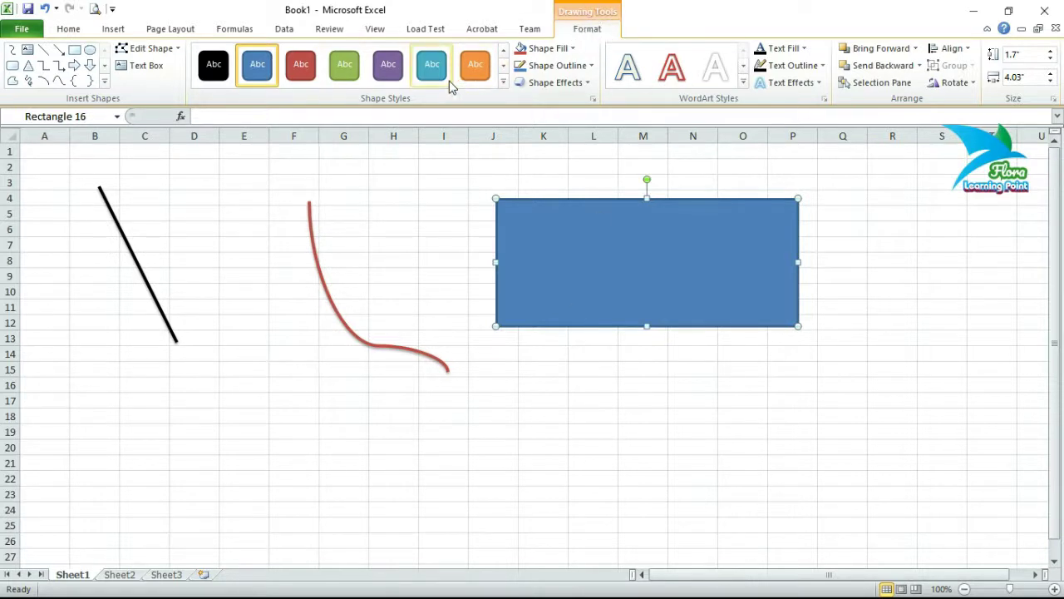
# Step: Give the rectangle a light purple gradient shape style
pyautogui.click(474, 68)
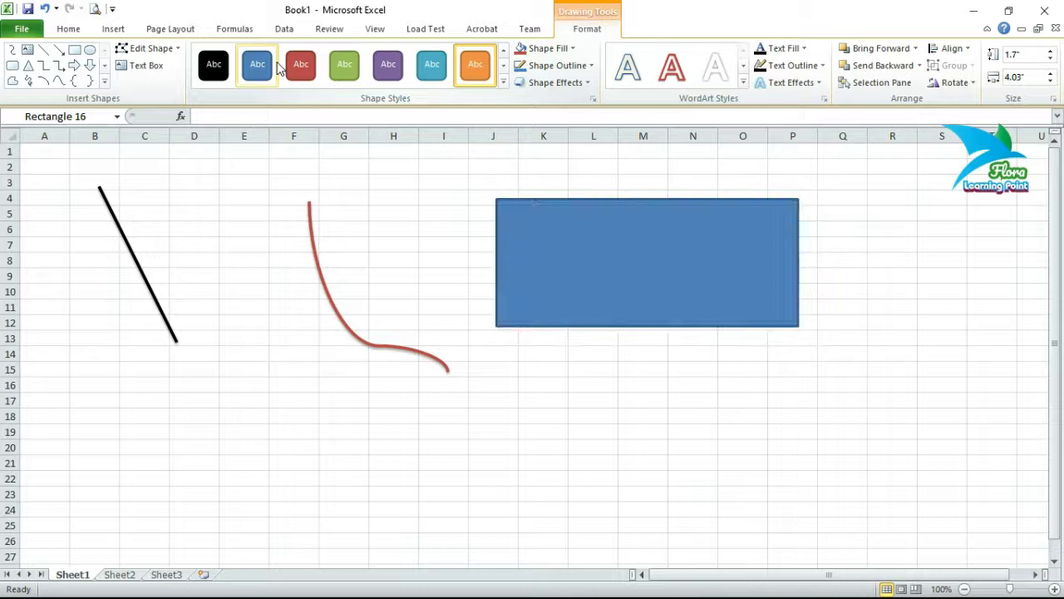
pyautogui.click(299, 79)
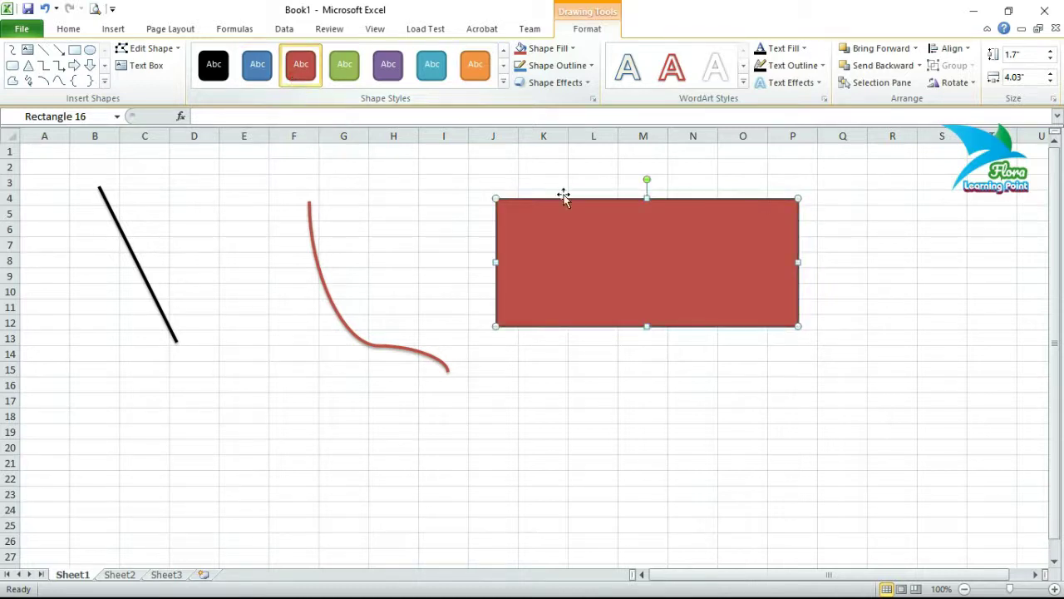
pyautogui.click(503, 82)
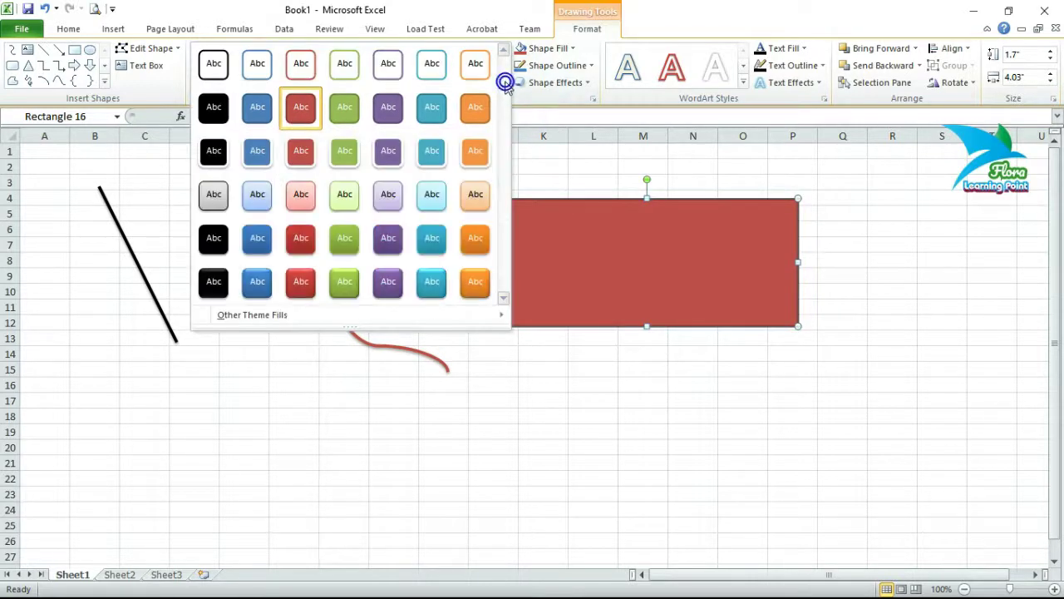
pyautogui.click(387, 195)
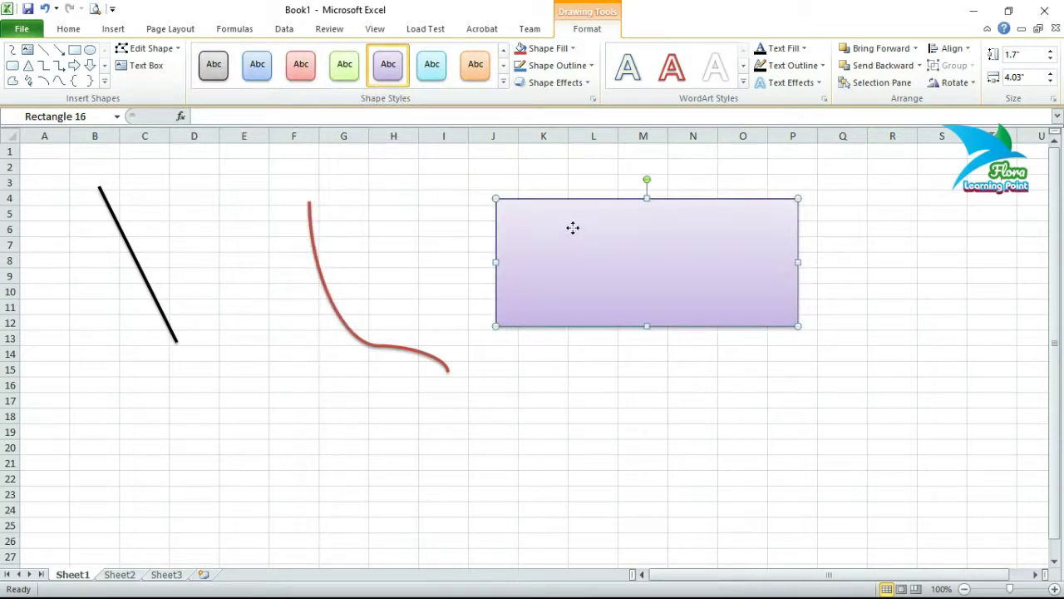
# Step: Label the rectangle 'Cambridge' and nudge it slightly up and right
pyautogui.rightClick(574, 229)
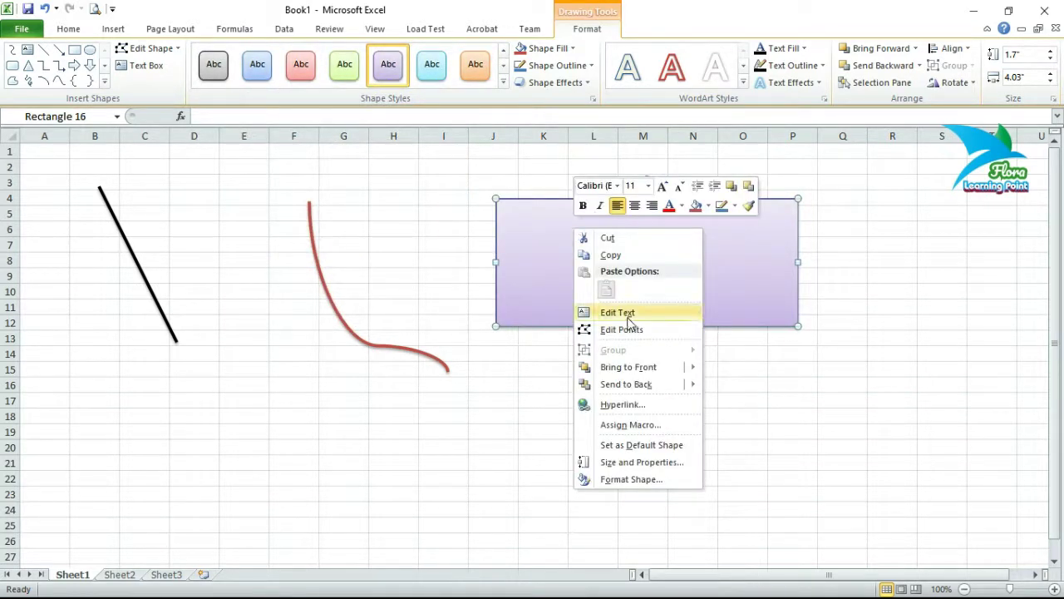
pyautogui.click(625, 313)
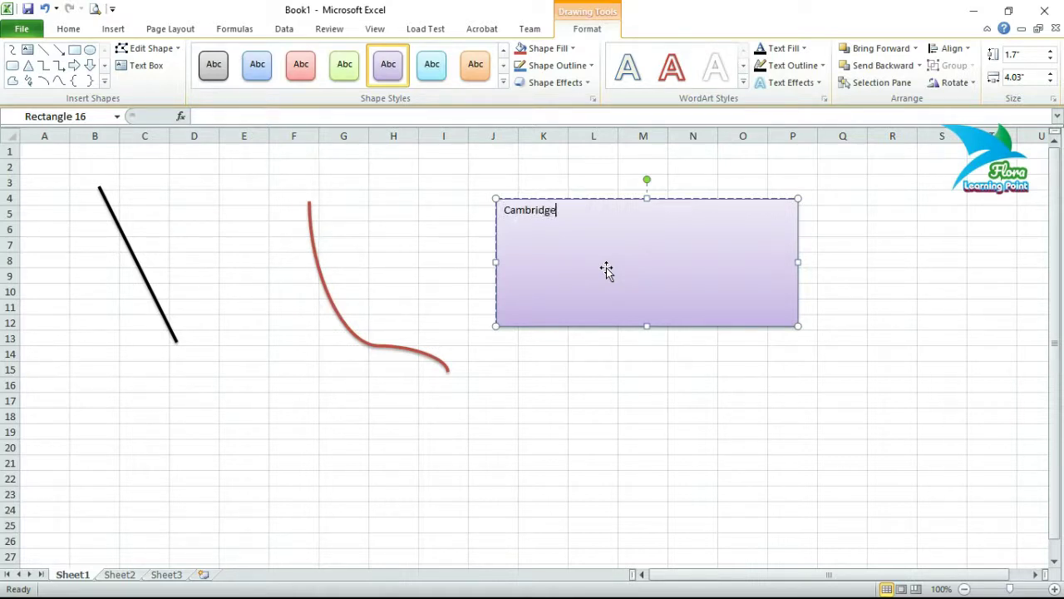
pyautogui.click(663, 385)
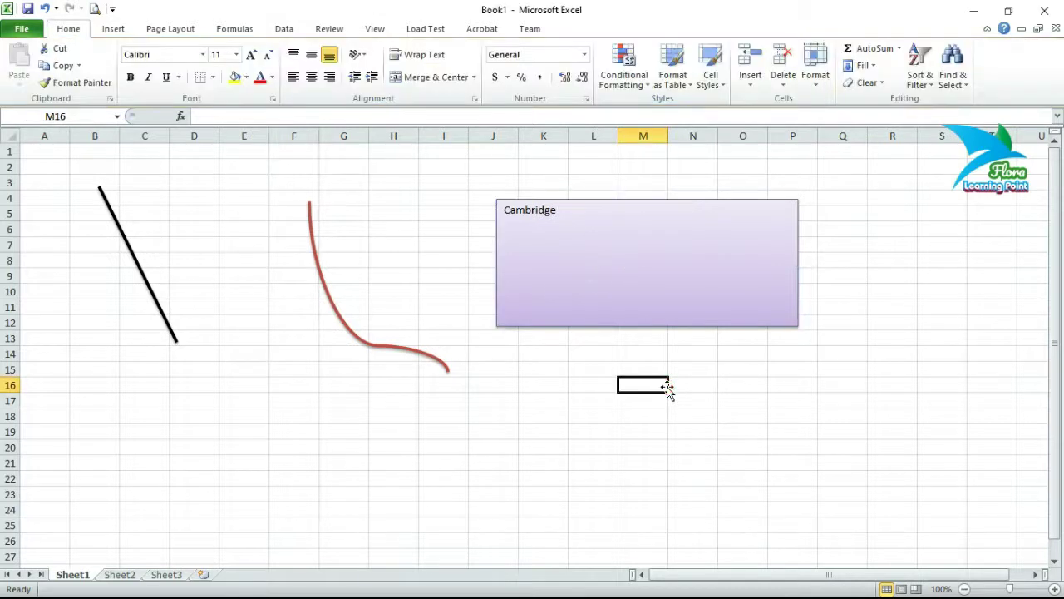
pyautogui.moveTo(632, 225)
pyautogui.mouseDown()
pyautogui.moveTo(615, 269)
pyautogui.moveTo(632, 314)
pyautogui.moveTo(694, 245)
pyautogui.mouseUp()
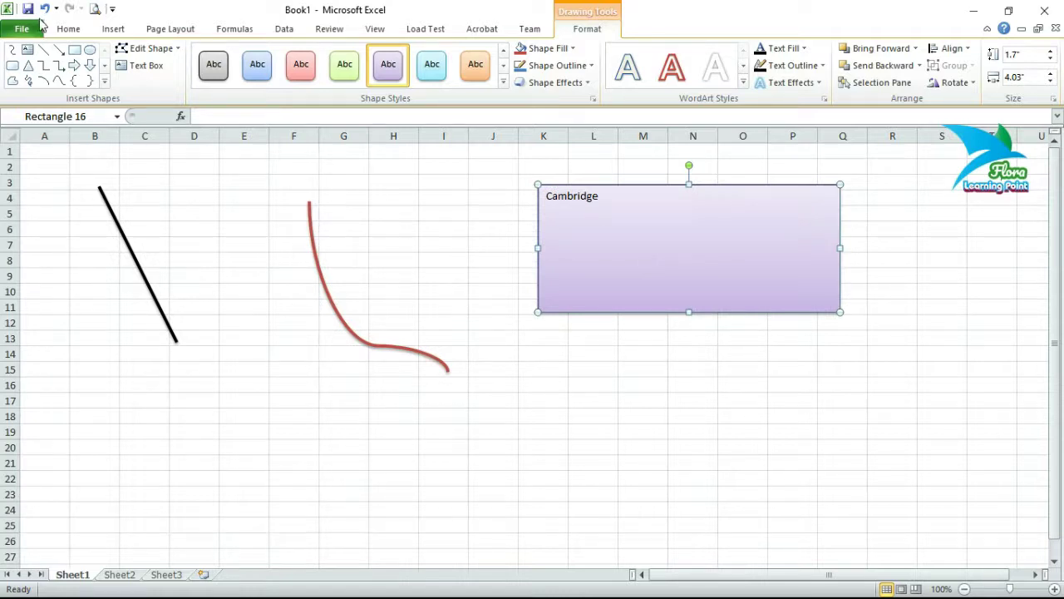
pyautogui.click(368, 459)
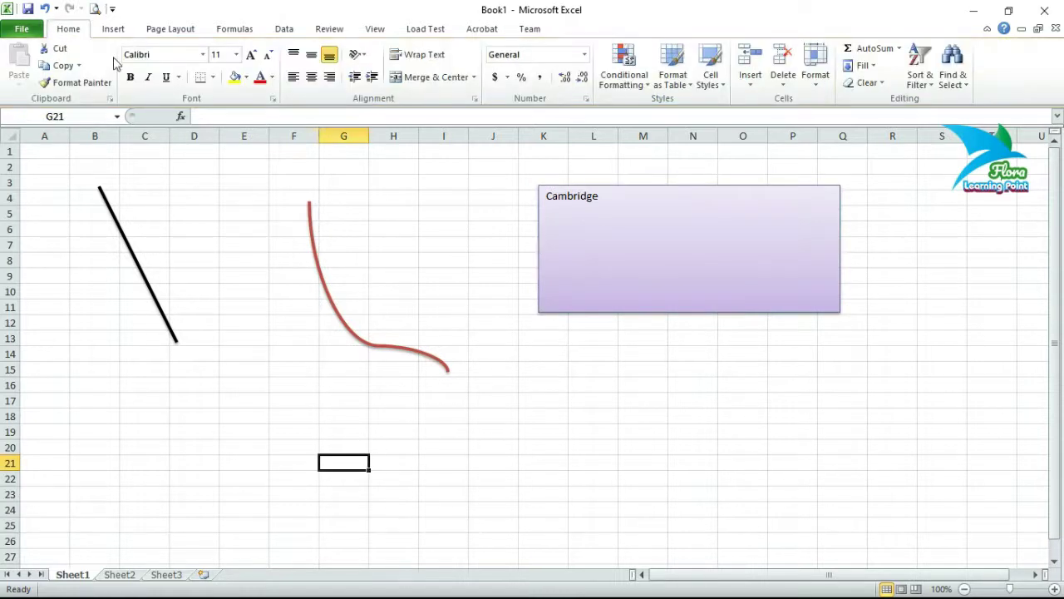
pyautogui.click(108, 28)
# Step: Draw a smiley face below the black line
pyautogui.click(169, 83)
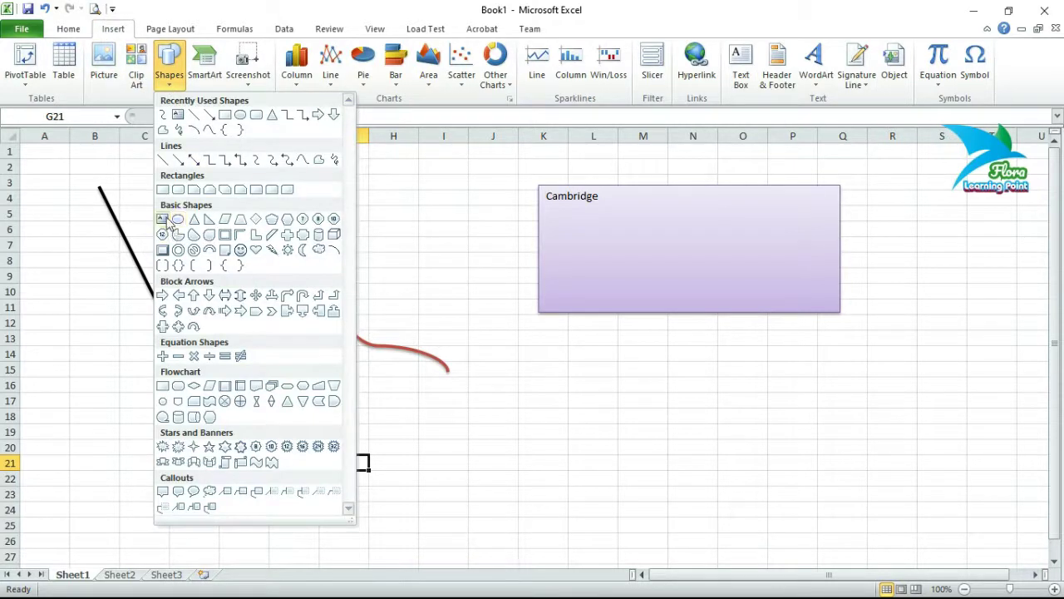
pyautogui.click(241, 251)
pyautogui.moveTo(85, 369); pyautogui.dragTo(270, 546)
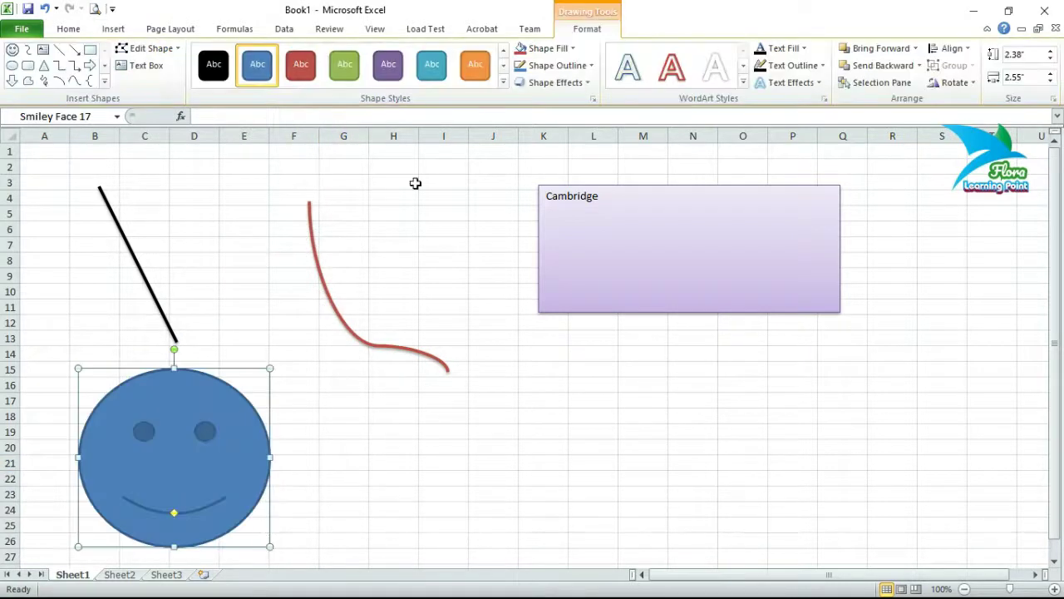
# Step: Apply a purple gradient shape style to the smiley face
pyautogui.click(503, 81)
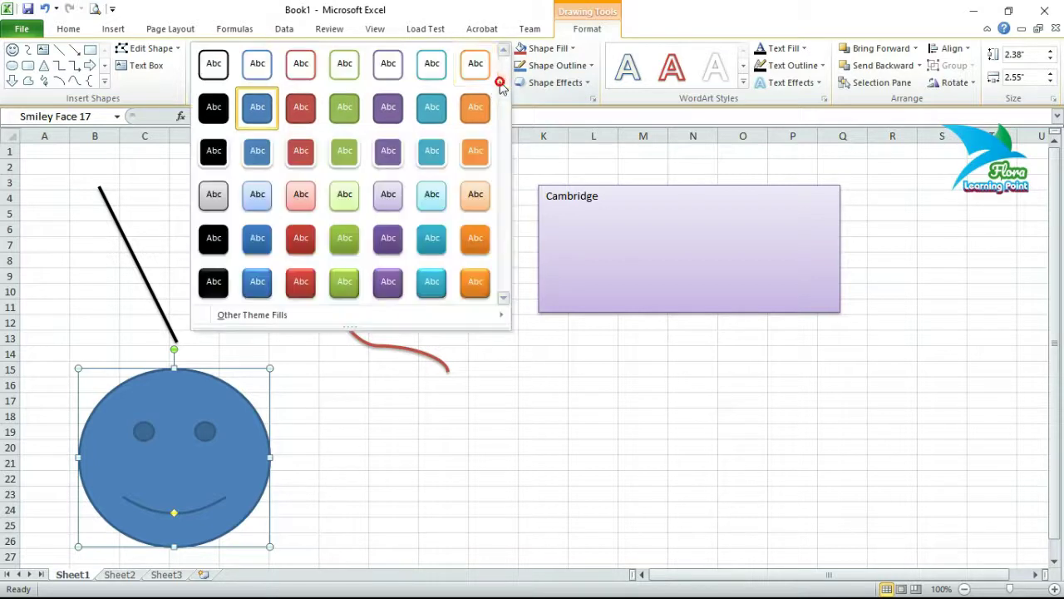
pyautogui.click(392, 241)
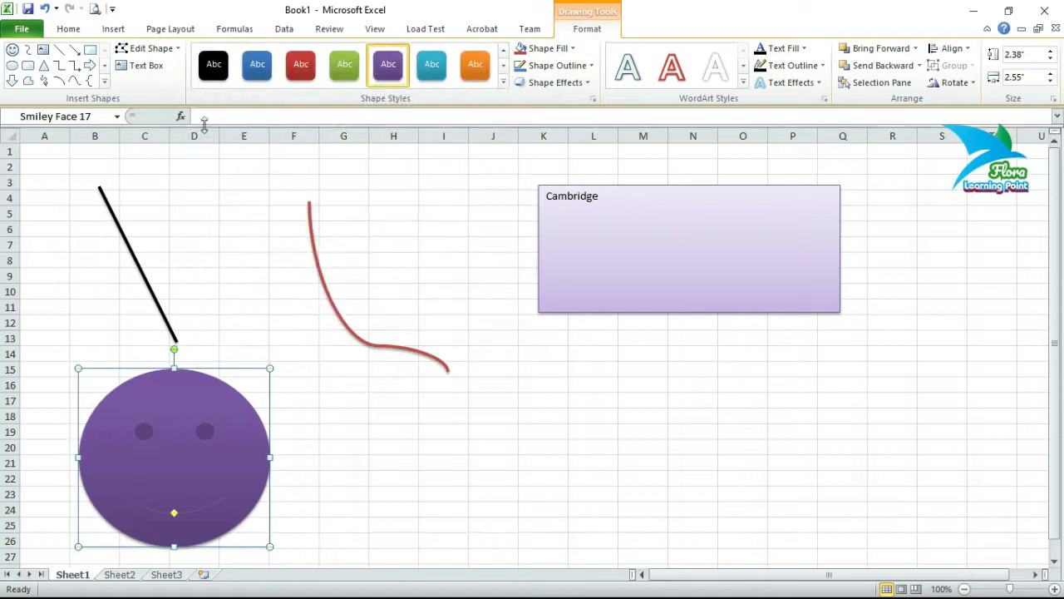
pyautogui.click(113, 29)
pyautogui.click(188, 213)
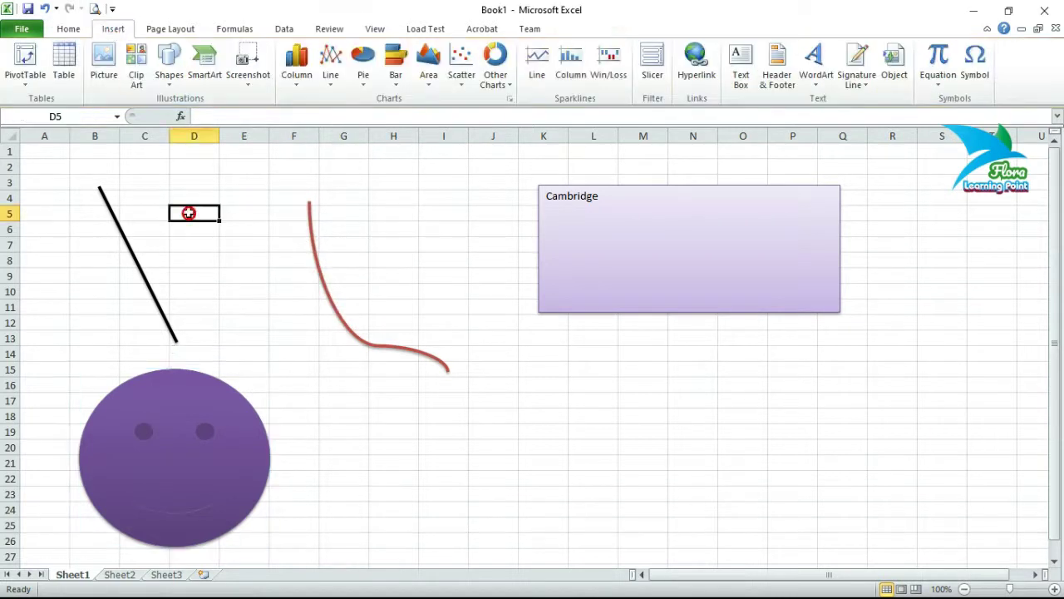
# Step: Draw a left-right arrow from about J17 to O23, below the red curve
pyautogui.click(167, 85)
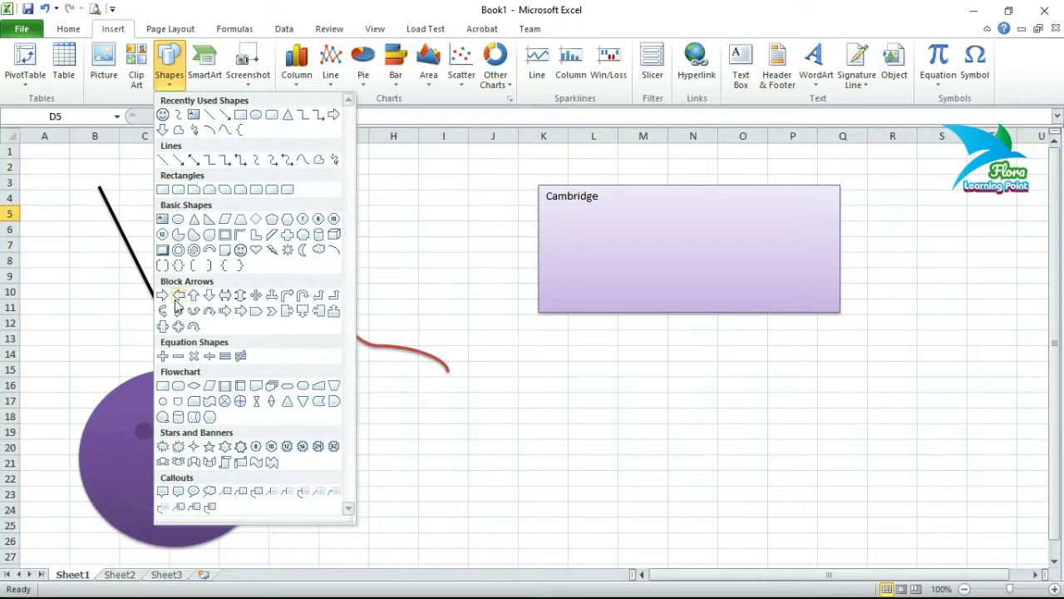
pyautogui.click(225, 296)
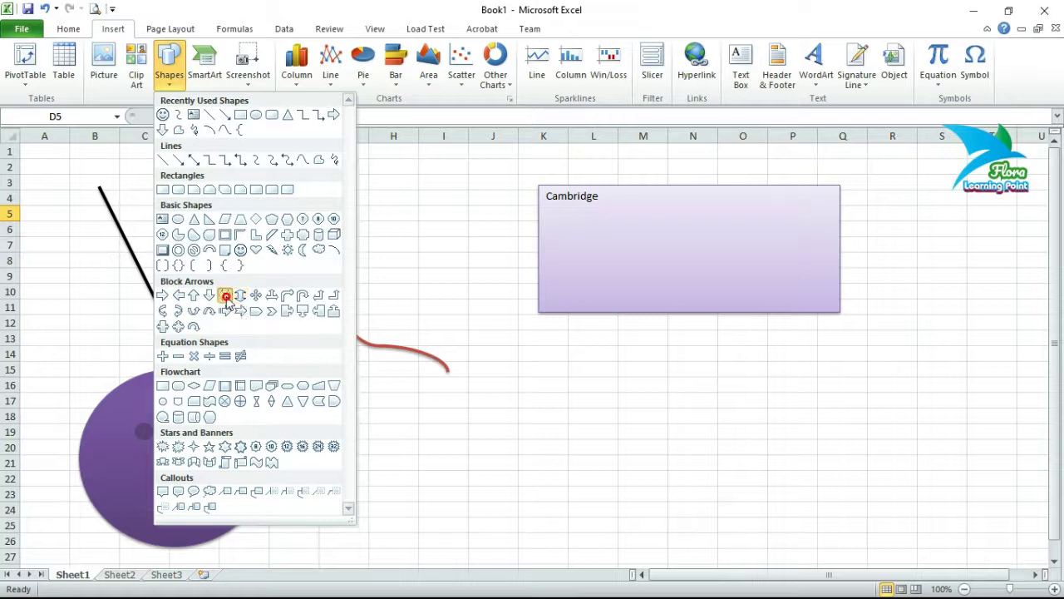
pyautogui.moveTo(447, 405); pyautogui.dragTo(729, 492)
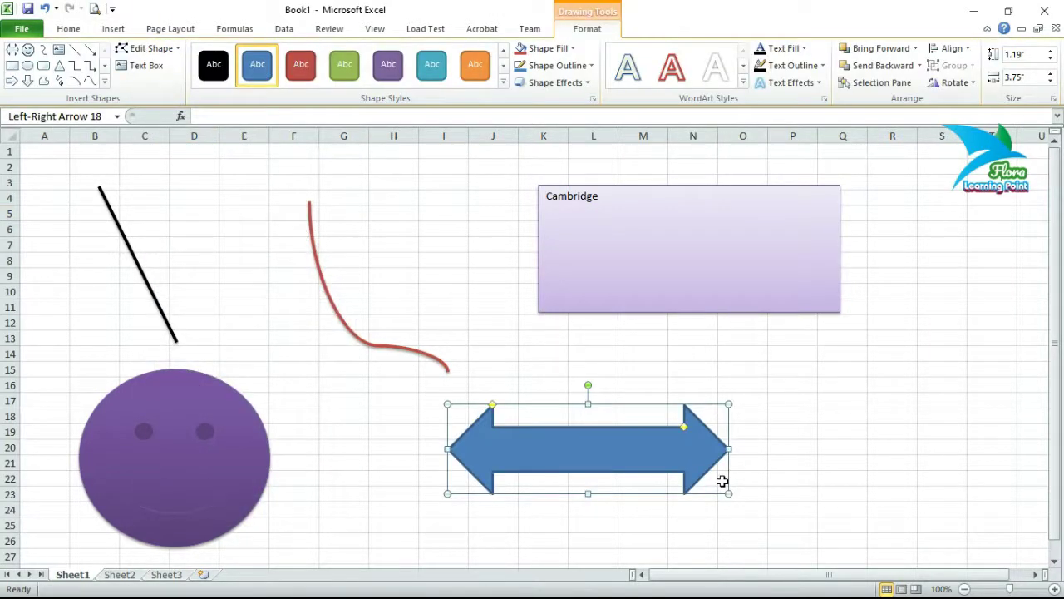
# Step: Give the double arrow an orange gradient shape style
pyautogui.click(504, 81)
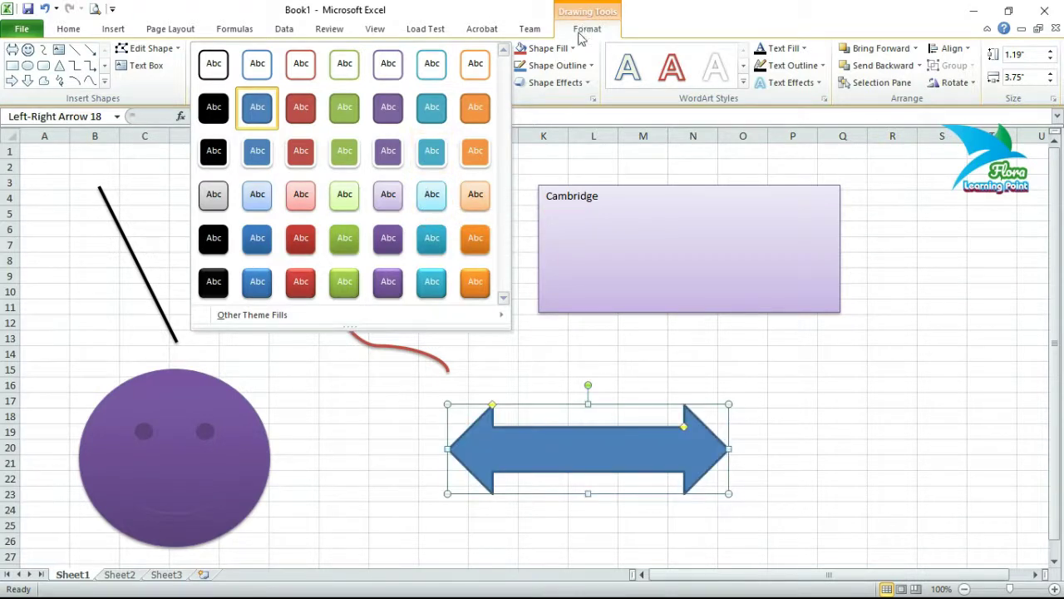
pyautogui.click(475, 283)
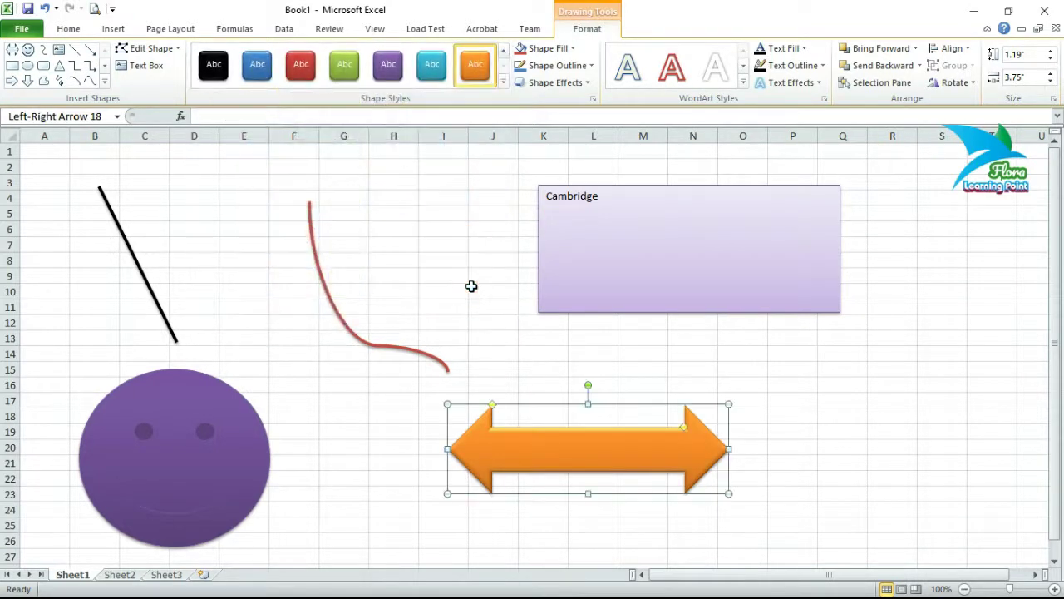
pyautogui.click(503, 82)
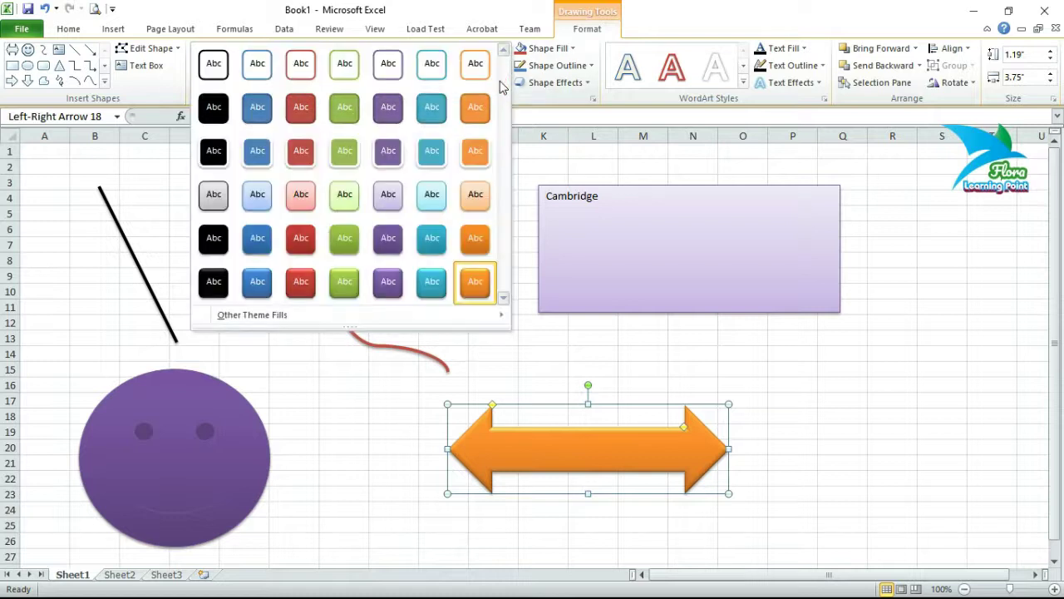
pyautogui.click(746, 361)
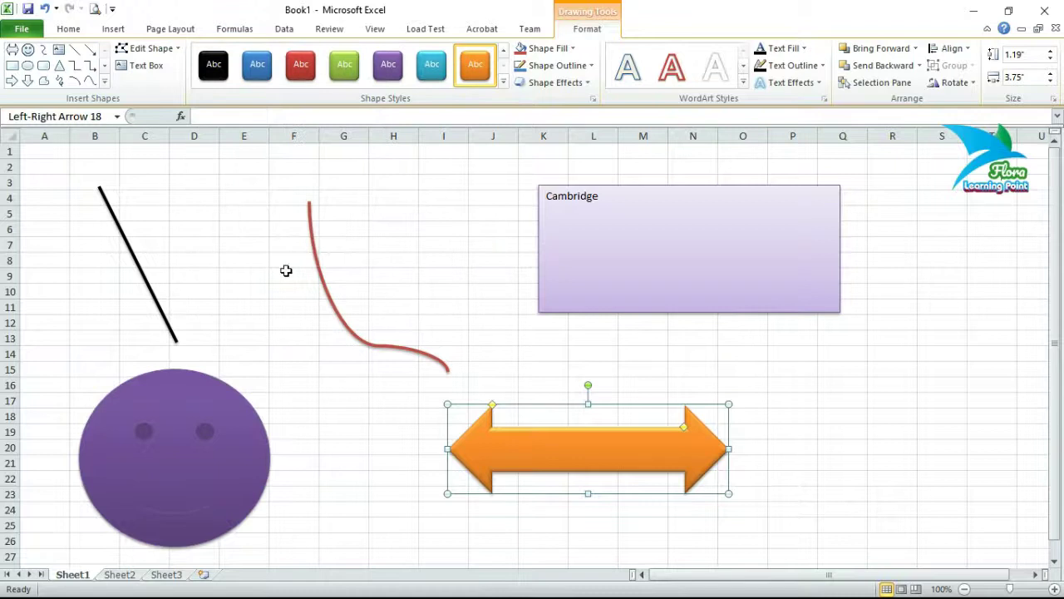
pyautogui.click(47, 234)
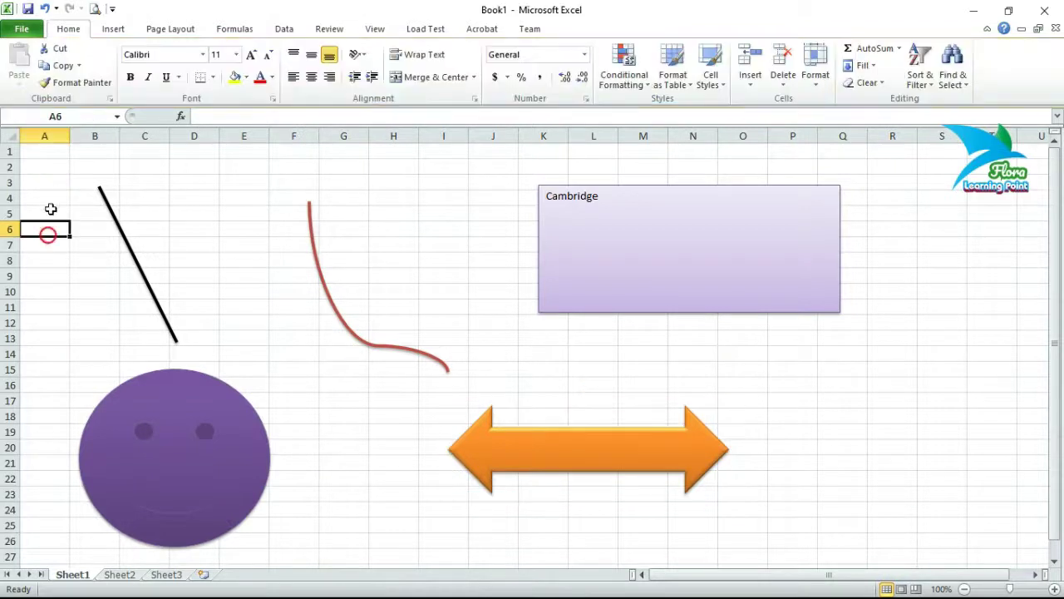
# Step: Delete the Cambridge rectangle and the left-right arrow
pyautogui.click(51, 167)
pyautogui.click(46, 212)
pyautogui.moveTo(47, 183)
pyautogui.mouseDown()
pyautogui.moveTo(333, 380)
pyautogui.moveTo(679, 506)
pyautogui.moveTo(827, 527)
pyautogui.mouseUp()
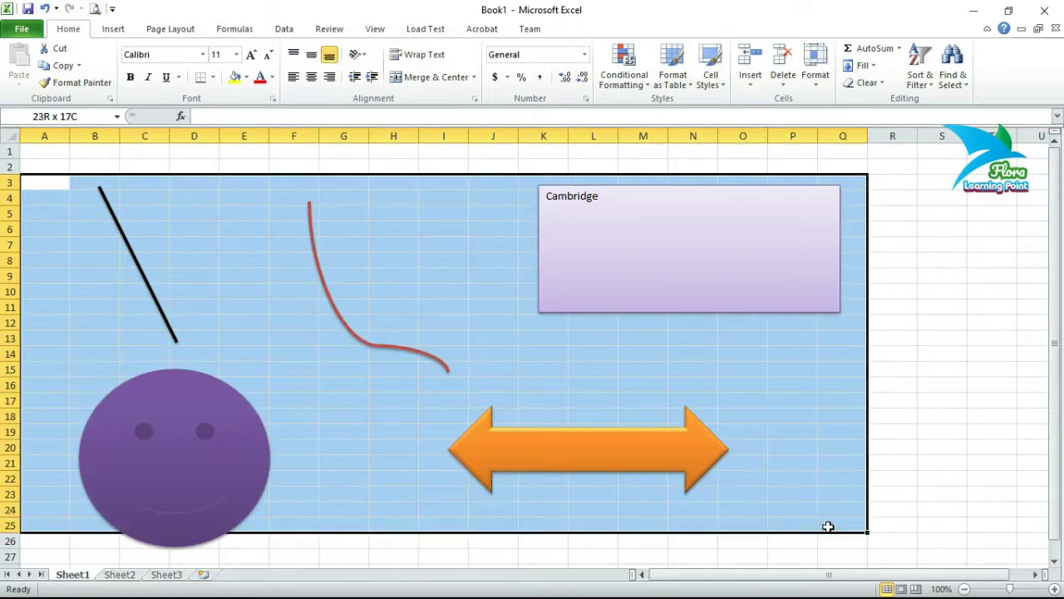
pyautogui.click(662, 242)
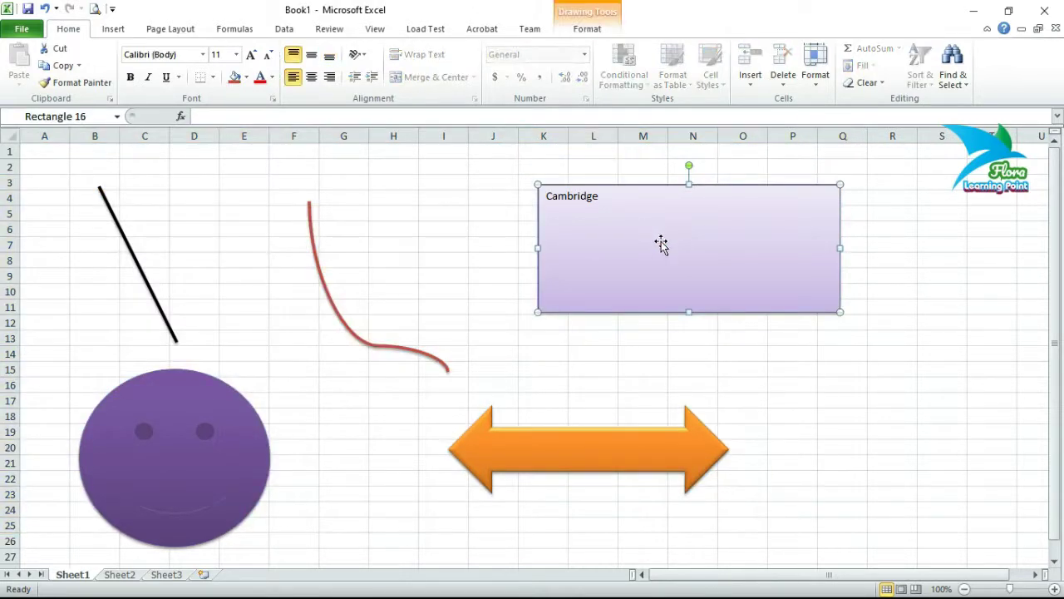
pyautogui.press('Delete')
pyautogui.click(596, 468)
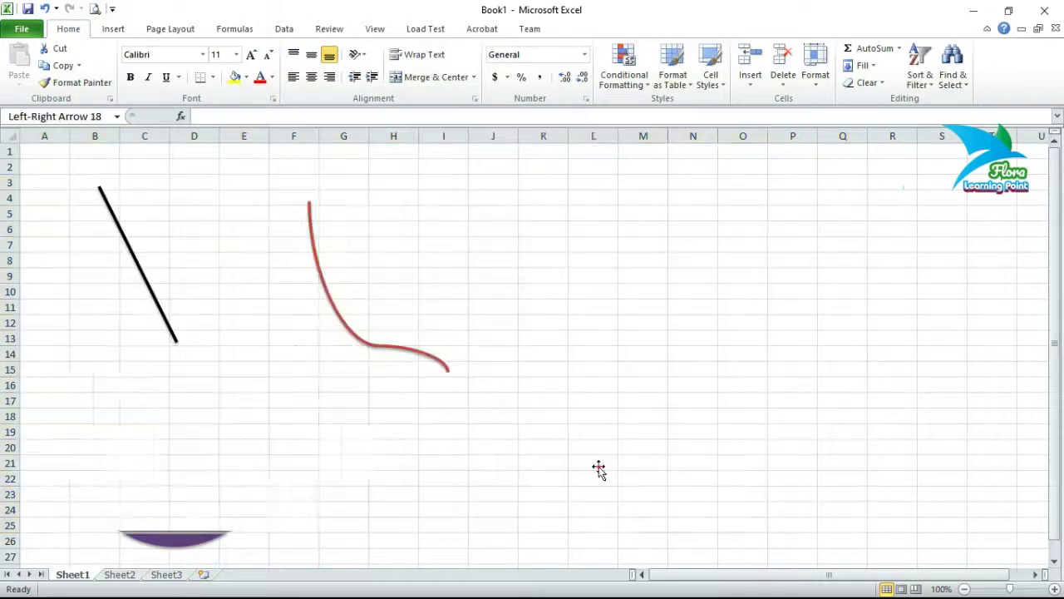
pyautogui.press('Delete')
# Step: Delete the smiley face, the black line and the red curve
pyautogui.click(233, 459)
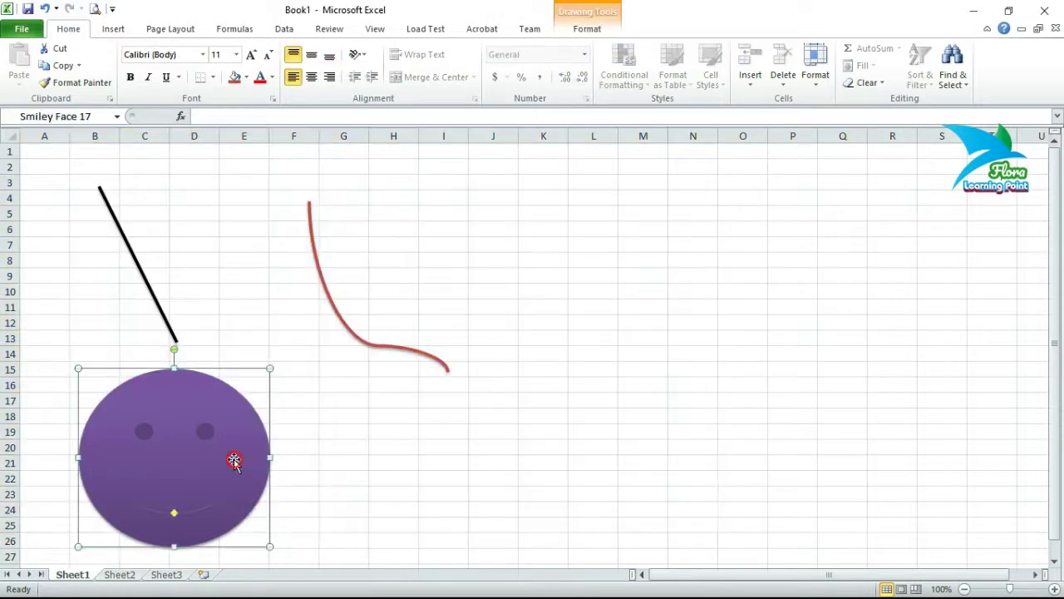
pyautogui.press('Delete')
pyautogui.click(166, 322)
pyautogui.press('Delete')
pyautogui.click(332, 303)
pyautogui.press('Delete')
pyautogui.click(563, 300)
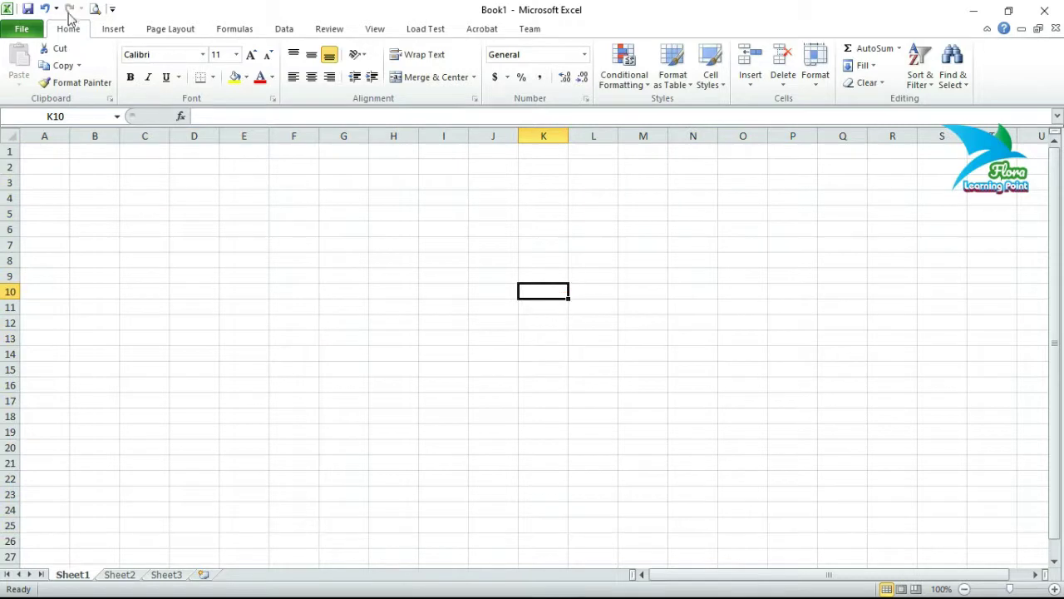
# Step: Draw a large multiply X shape across columns B to G
pyautogui.click(123, 31)
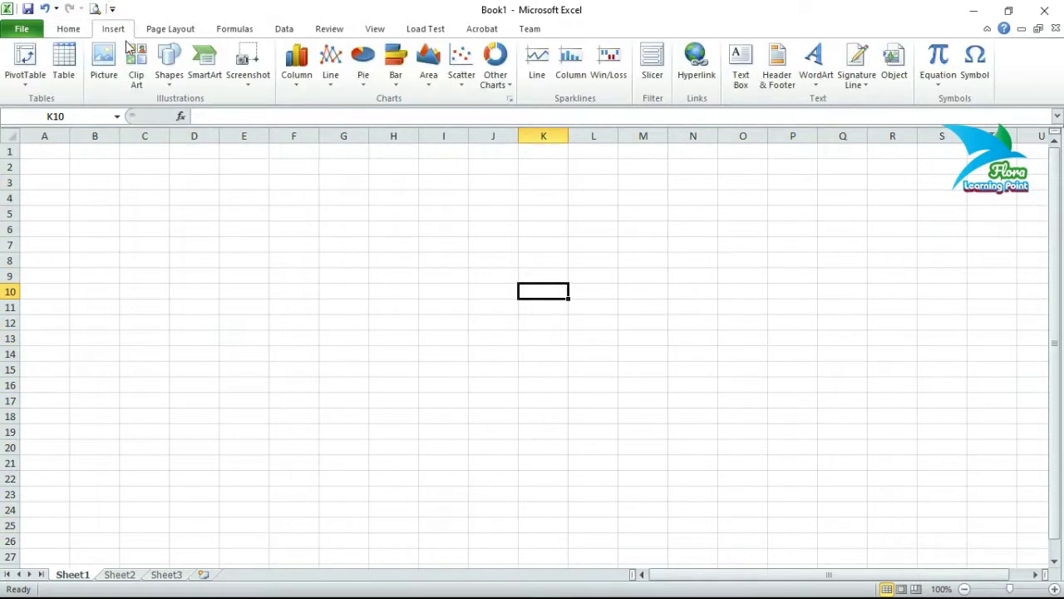
pyautogui.click(178, 88)
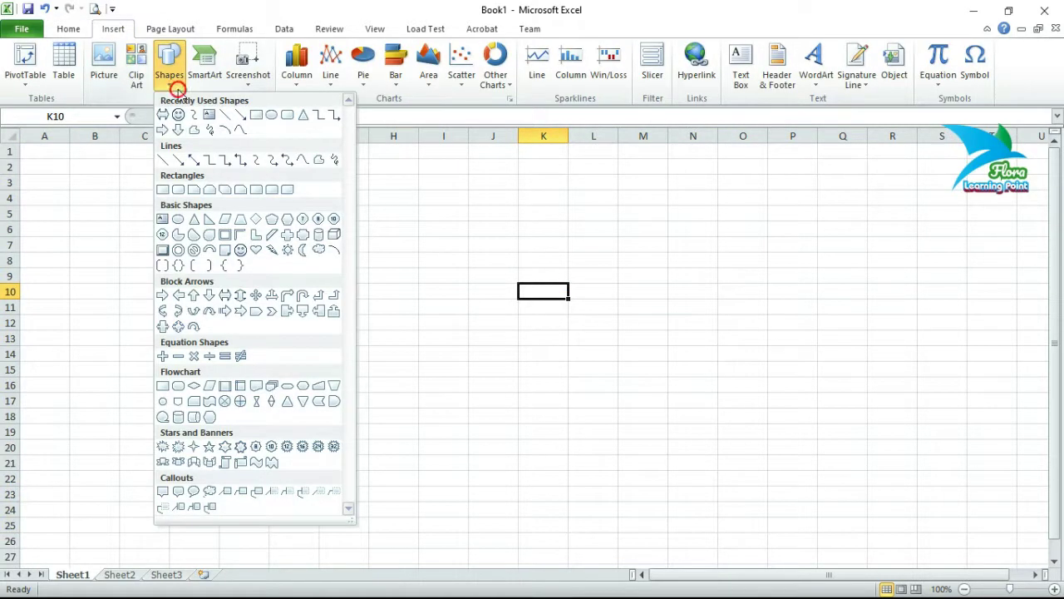
pyautogui.click(194, 356)
pyautogui.moveTo(70, 210); pyautogui.dragTo(359, 457)
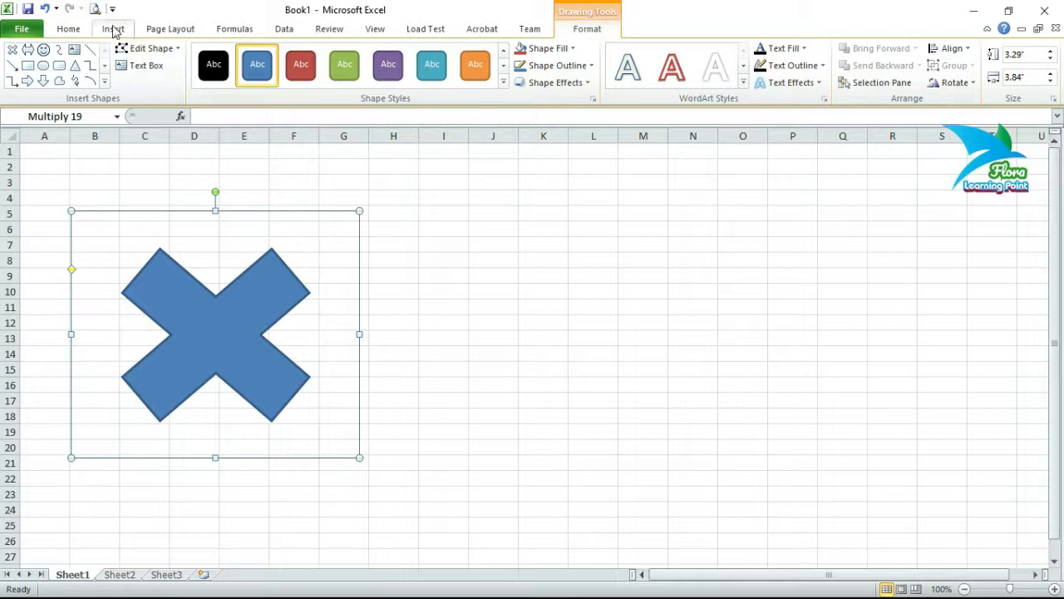
pyautogui.click(490, 203)
# Step: Draw a flowchart decision diamond from L4 to S16
pyautogui.click(115, 30)
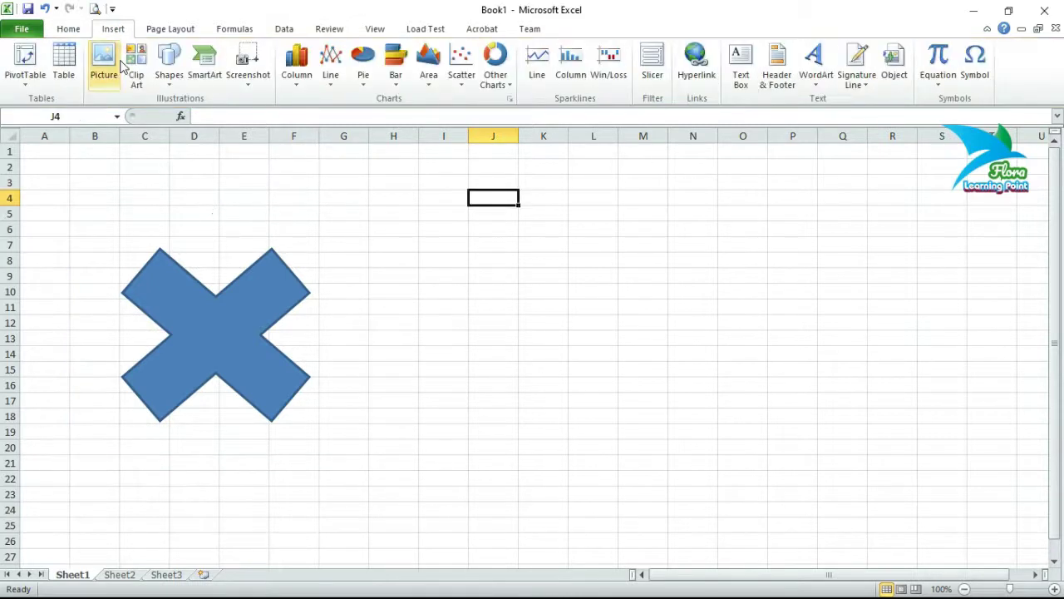
pyautogui.click(170, 79)
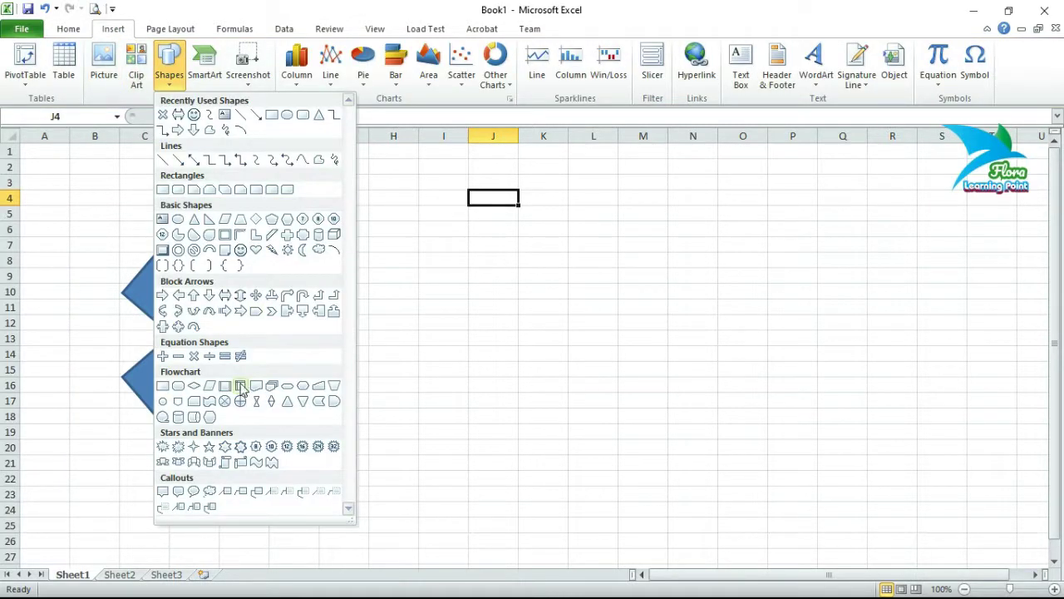
pyautogui.click(194, 388)
pyautogui.moveTo(578, 190); pyautogui.dragTo(935, 376)
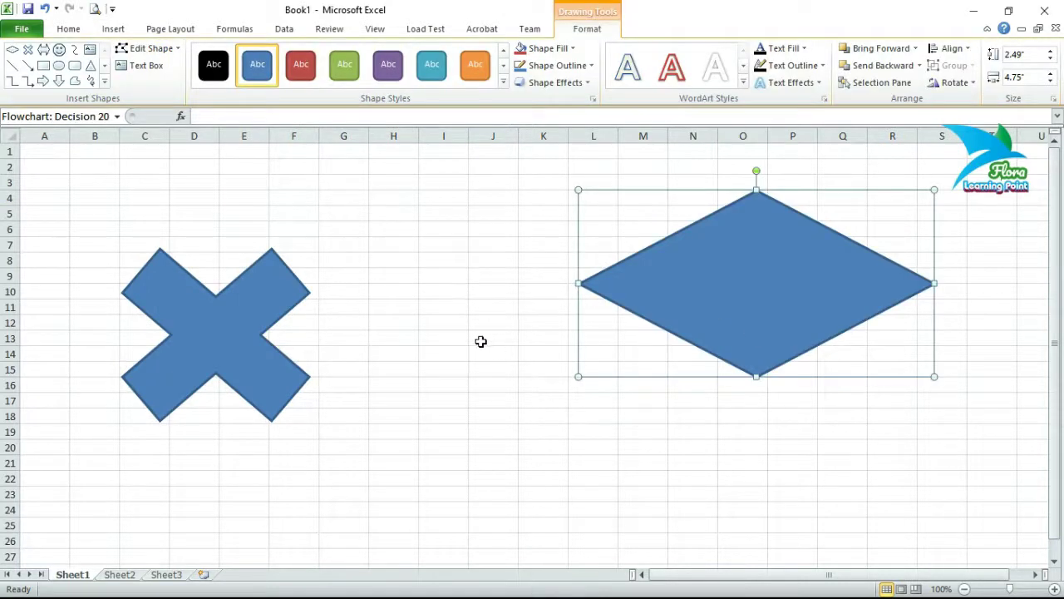
pyautogui.click(474, 258)
# Step: Move the X shape up-left to about A3:E14
pyautogui.click(196, 307)
pyautogui.moveTo(196, 307); pyautogui.dragTo(143, 238)
pyautogui.click(114, 29)
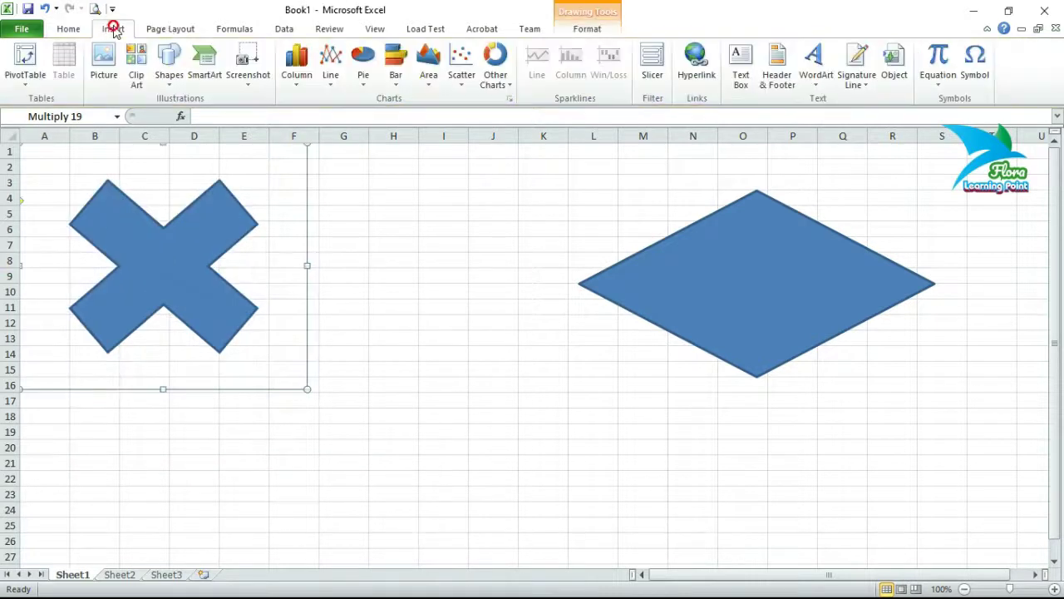
# Step: Draw an Explosion 2 shape and place it between the X and the diamond
pyautogui.click(171, 84)
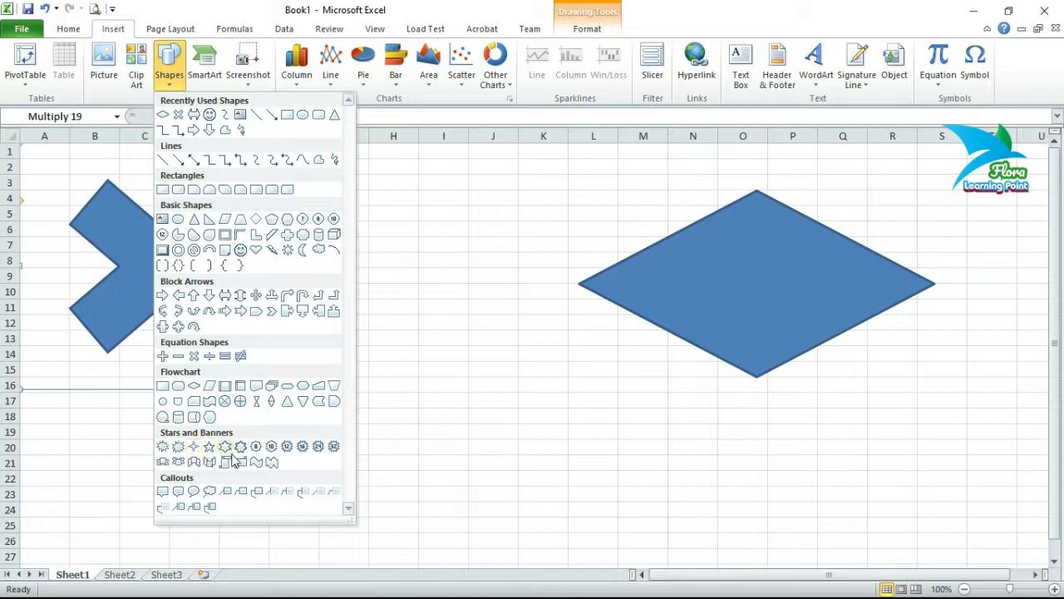
pyautogui.click(179, 448)
pyautogui.moveTo(361, 379); pyautogui.dragTo(714, 516)
pyautogui.moveTo(485, 439); pyautogui.dragTo(394, 318)
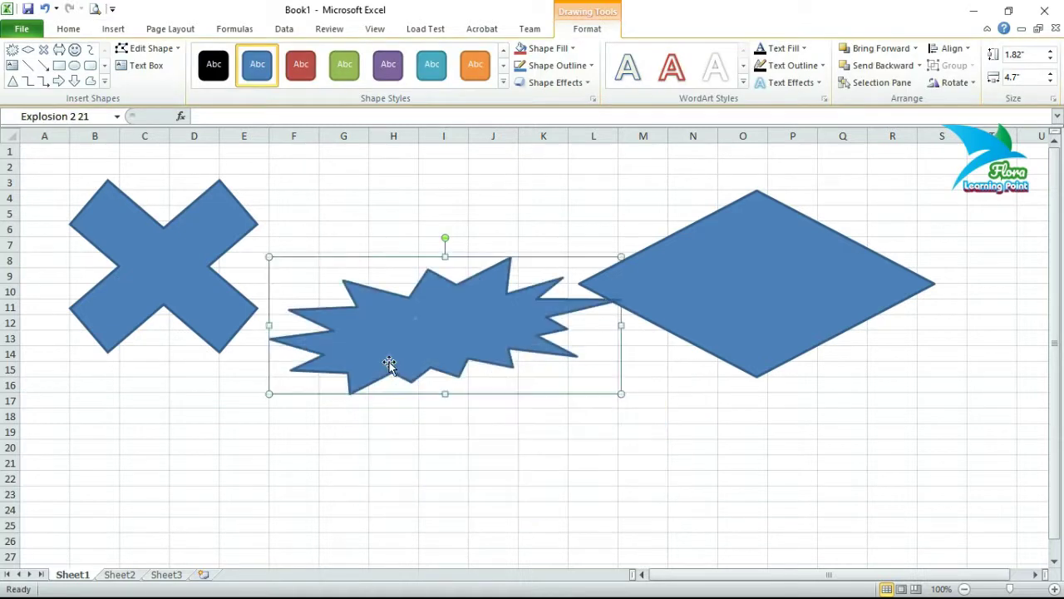
# Step: Type the label 'Cambridge' inside the explosion shape
pyautogui.rightClick(413, 325)
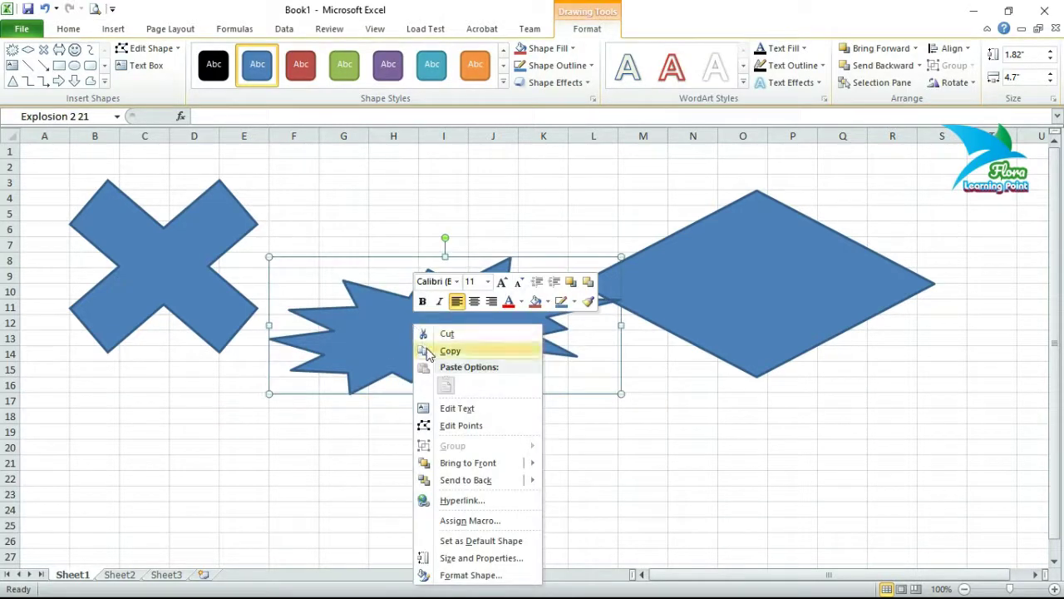
pyautogui.click(452, 410)
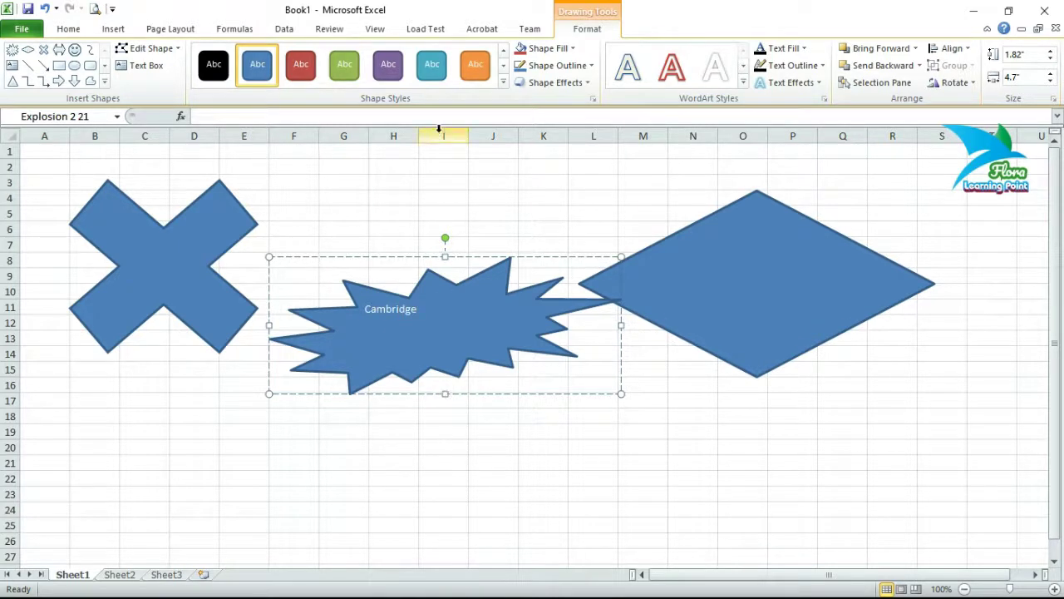
pyautogui.click(457, 433)
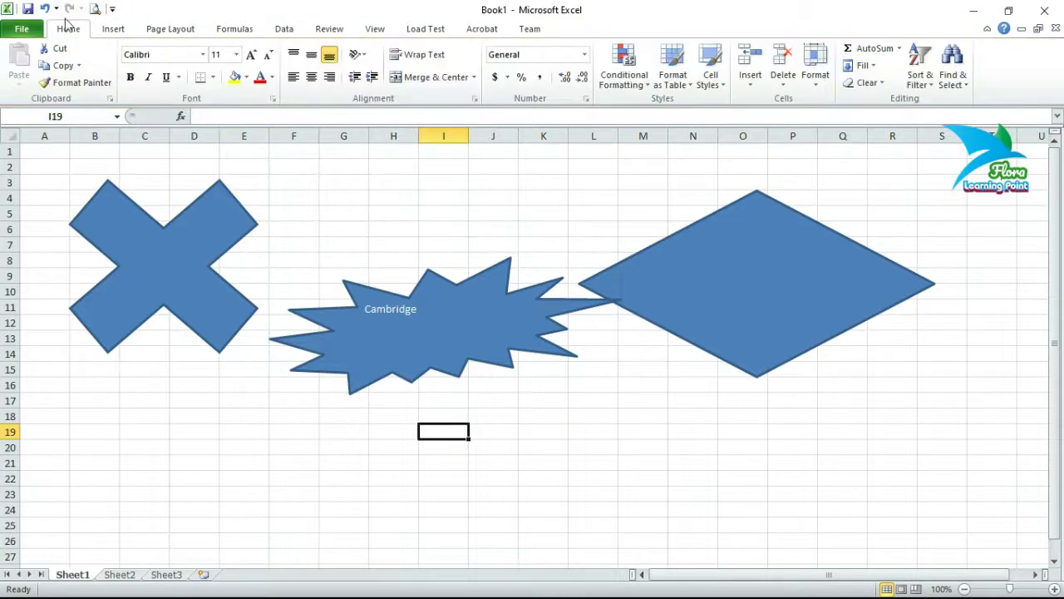
# Step: Draw a cloud callout and position it below the diamond, spanning about K15 to P26
pyautogui.click(114, 29)
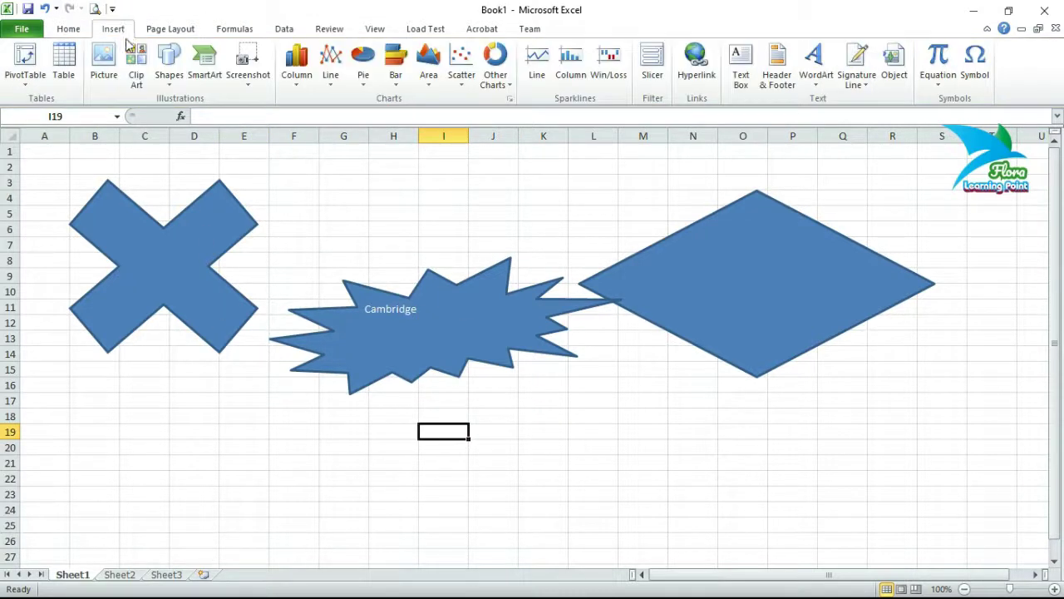
pyautogui.click(171, 83)
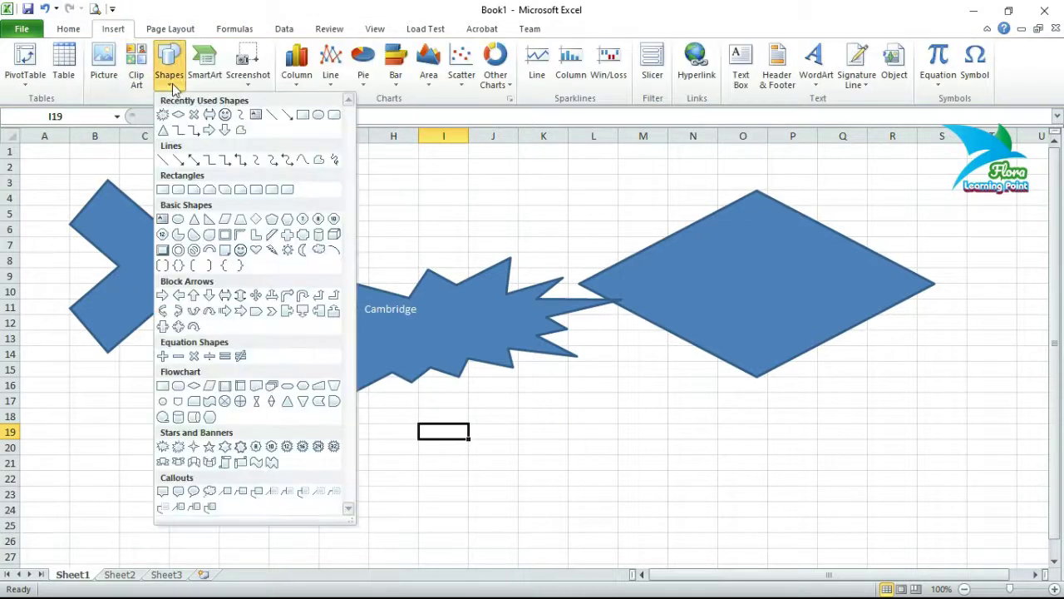
pyautogui.click(211, 492)
pyautogui.moveTo(593, 387); pyautogui.dragTo(865, 544)
pyautogui.moveTo(703, 468); pyautogui.dragTo(627, 449)
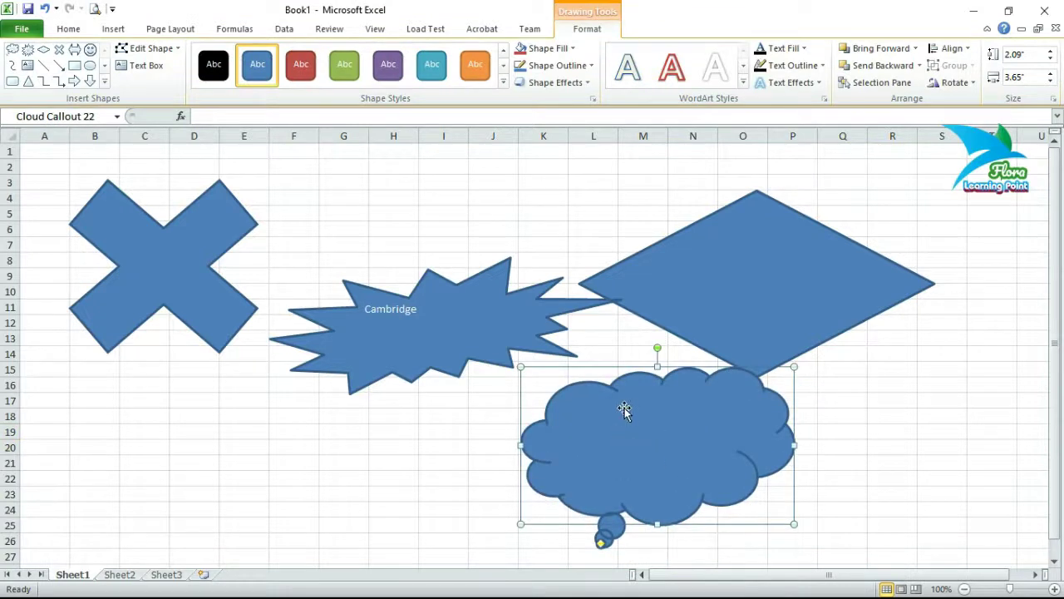
# Step: Delete the X, the 'Cambridge' explosion, the diamond and the cloud callout, clearing every shape from Book1
pyautogui.rightClick(650, 425)
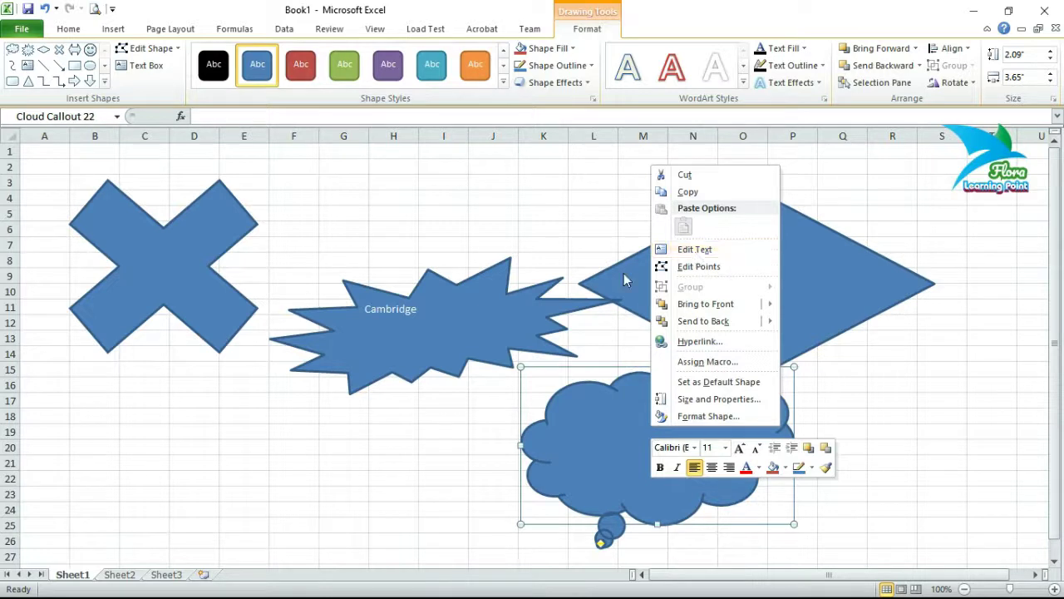
pyautogui.press('Escape')
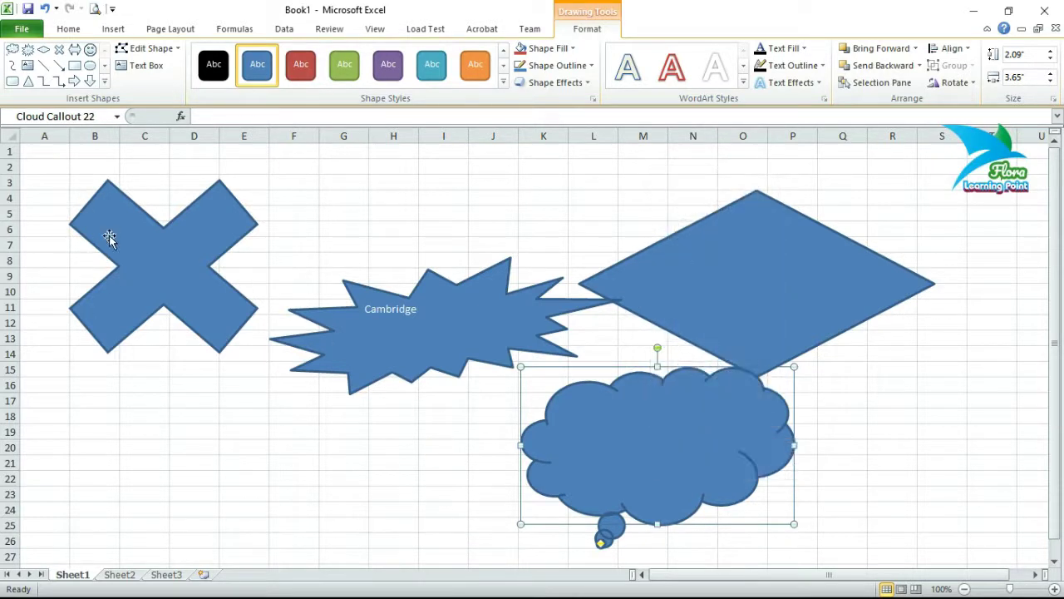
pyautogui.click(149, 264)
pyautogui.press('Delete')
pyautogui.click(394, 327)
pyautogui.press('Delete')
pyautogui.click(786, 298)
pyautogui.press('Delete')
pyautogui.click(713, 438)
pyautogui.press('Delete')
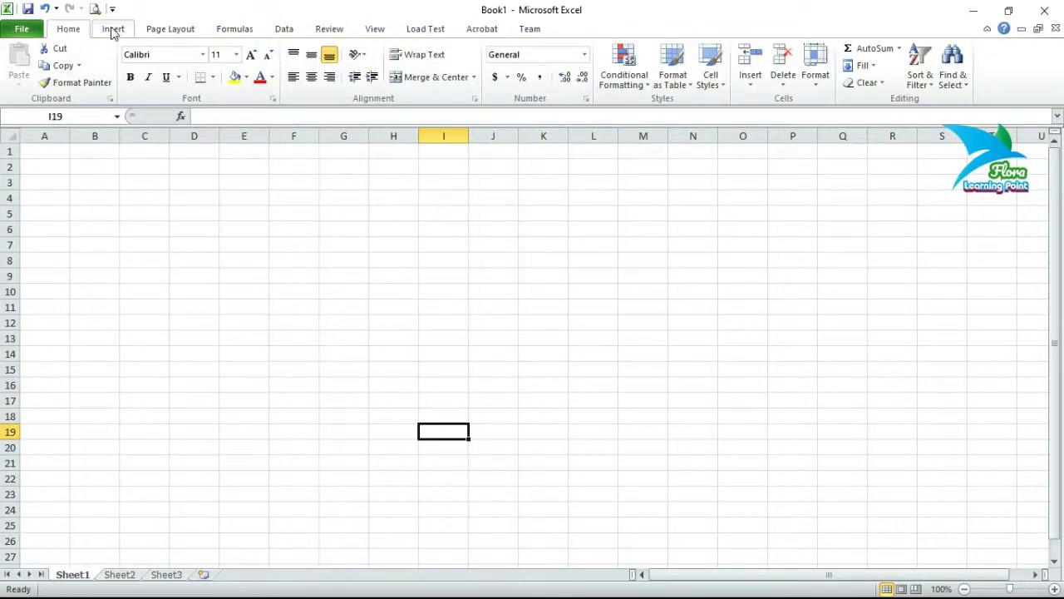